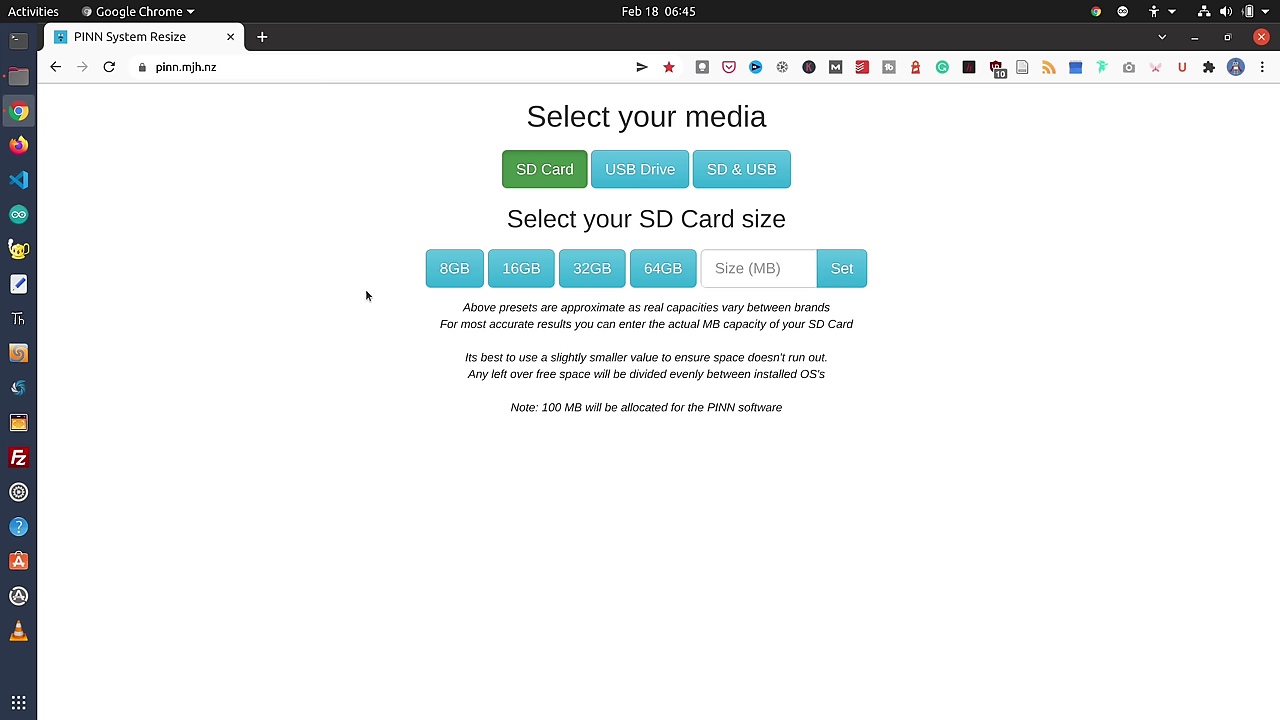
Set the SD card size to 64GB and choose the Raspberry Pi 4 Model B as the board.
{"action": "left_click", "coordinate": [663, 270]}
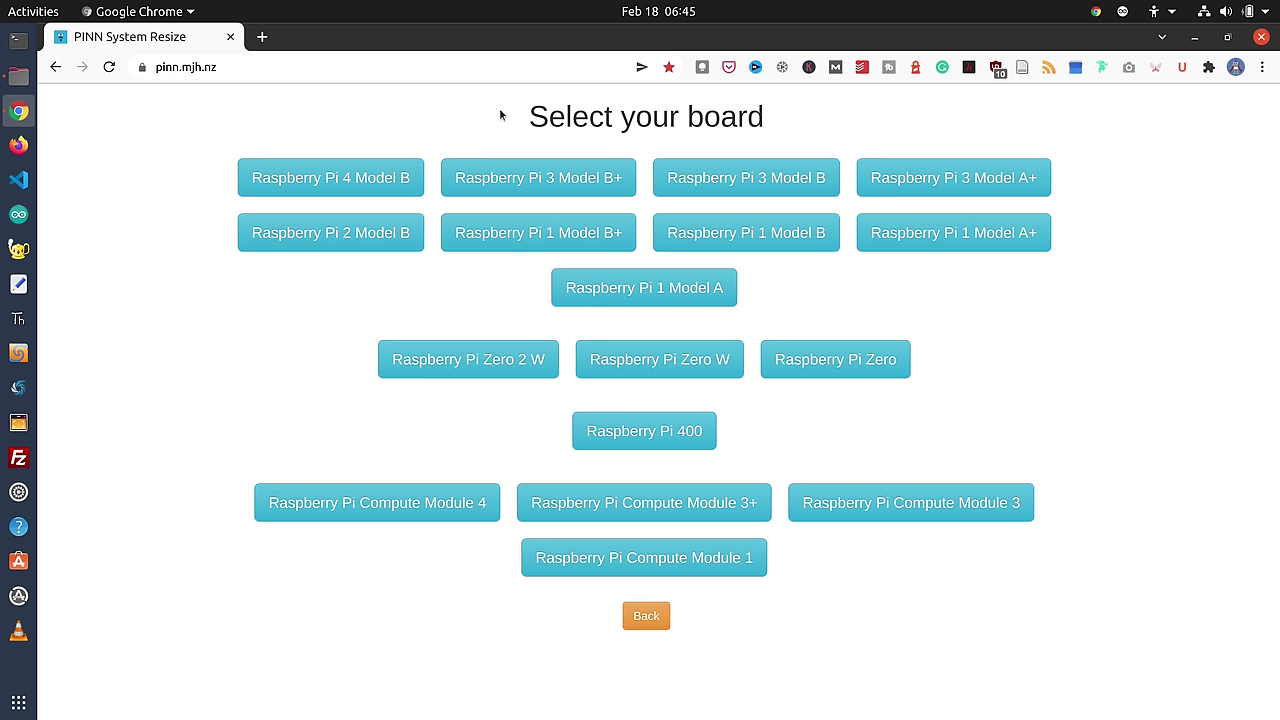
{"action": "left_click", "coordinate": [358, 179]}
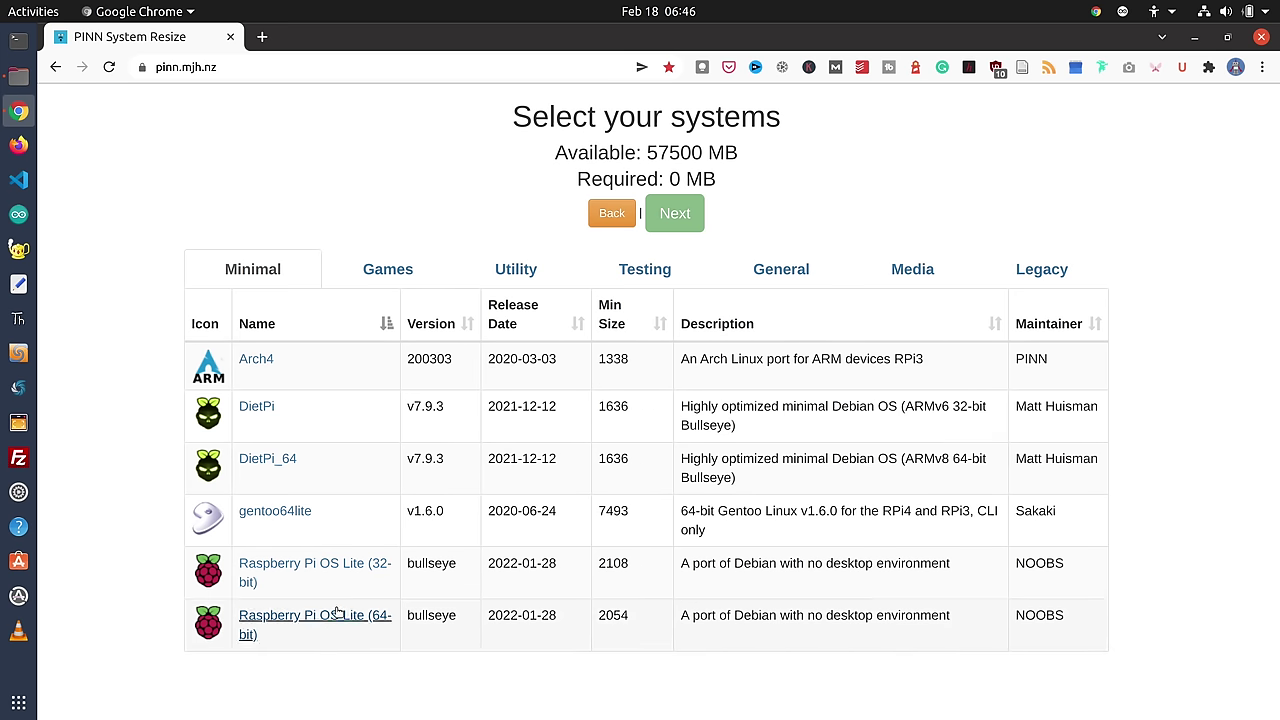
Look through the systems offered in the Games, Utility and Testing categories.
{"action": "left_click", "coordinate": [399, 274]}
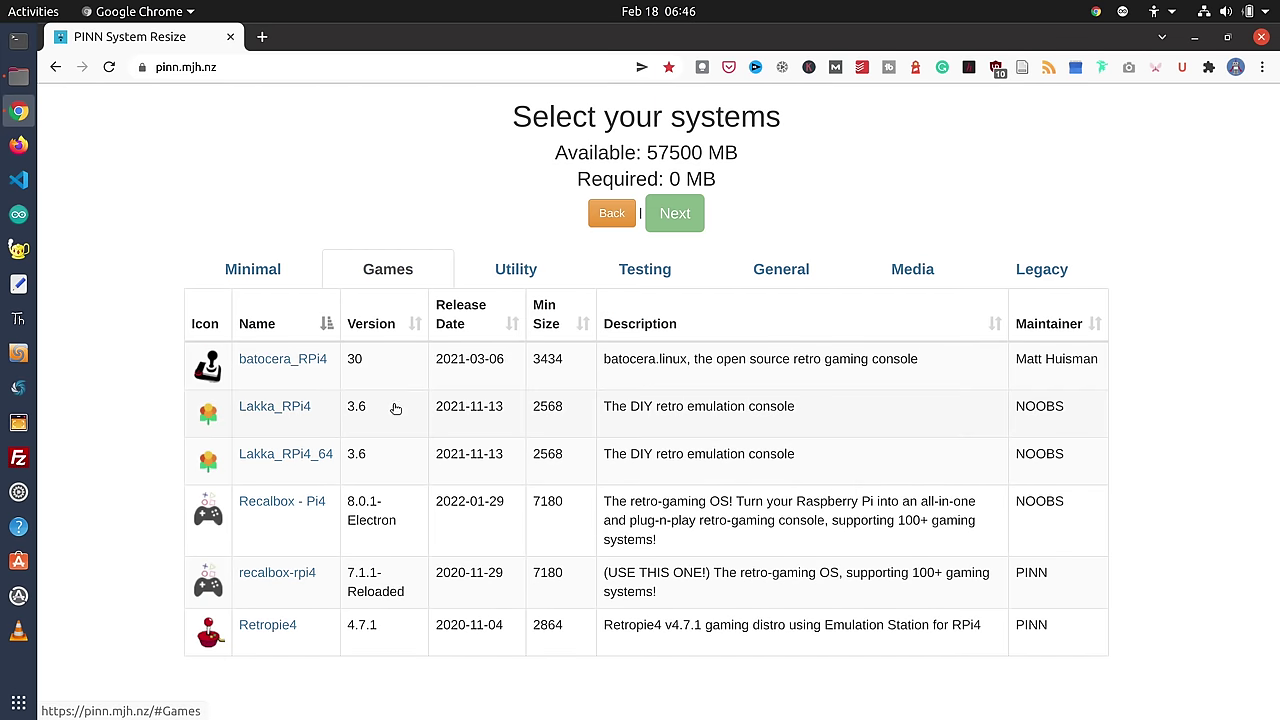
{"action": "left_click", "coordinate": [517, 281]}
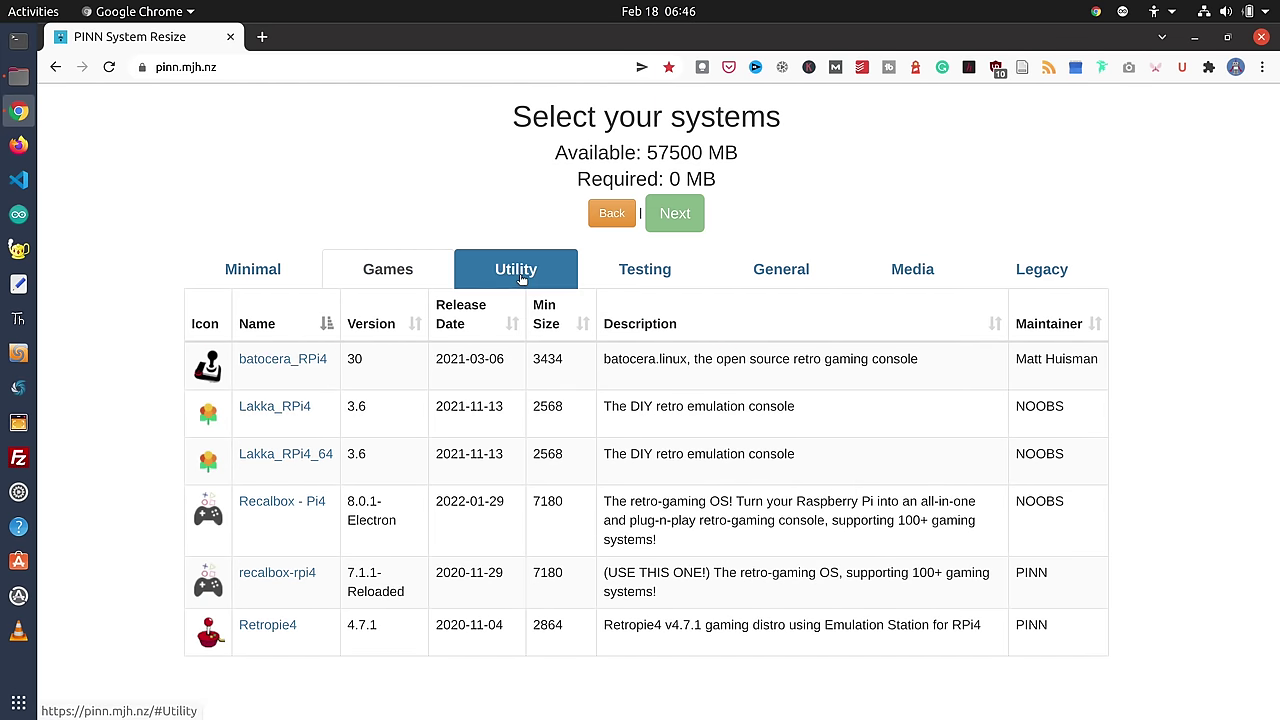
{"action": "scroll", "coordinate": [425, 420], "scroll_direction": "down", "scroll_amount": 2}
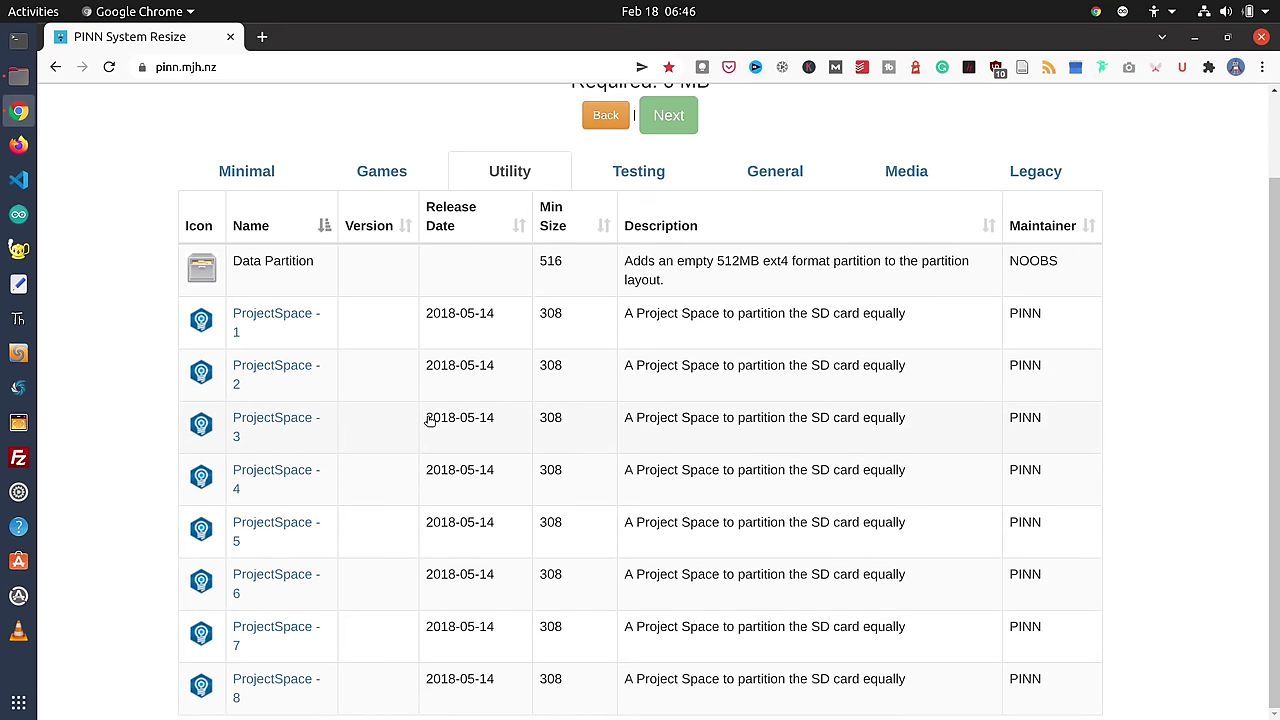
{"action": "scroll", "coordinate": [430, 420], "scroll_direction": "up", "scroll_amount": 2}
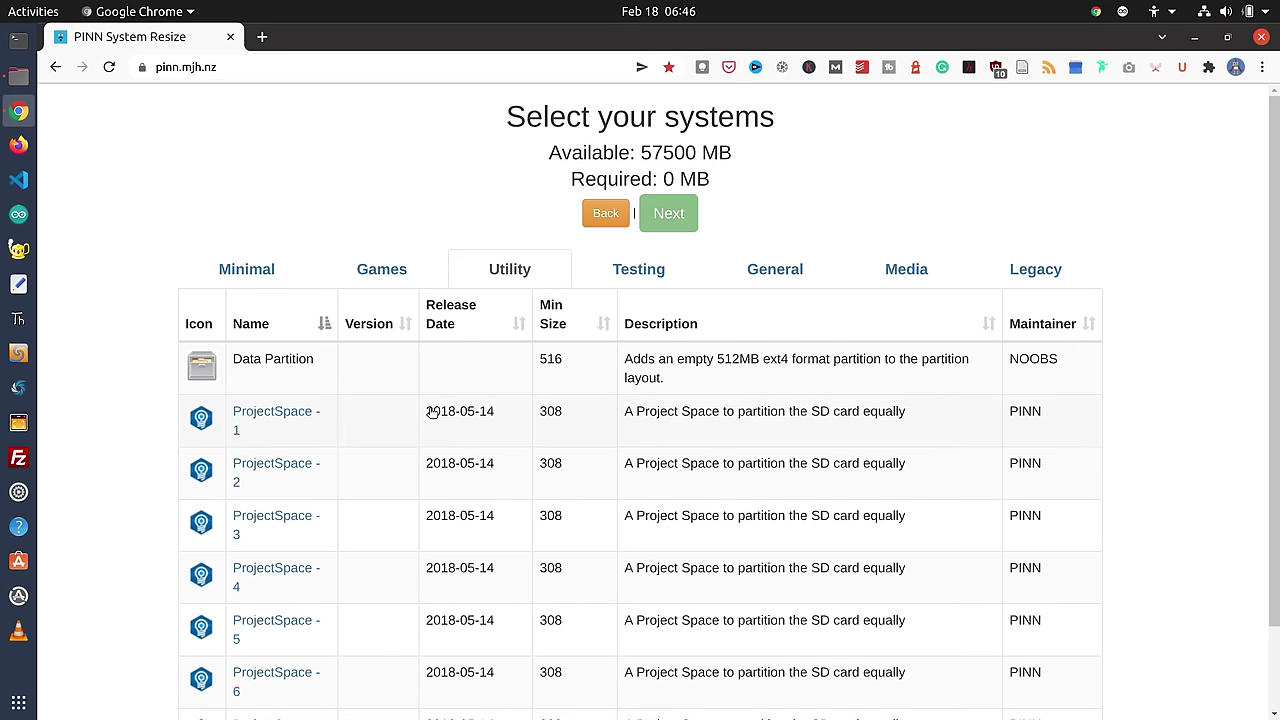
{"action": "left_click", "coordinate": [650, 274]}
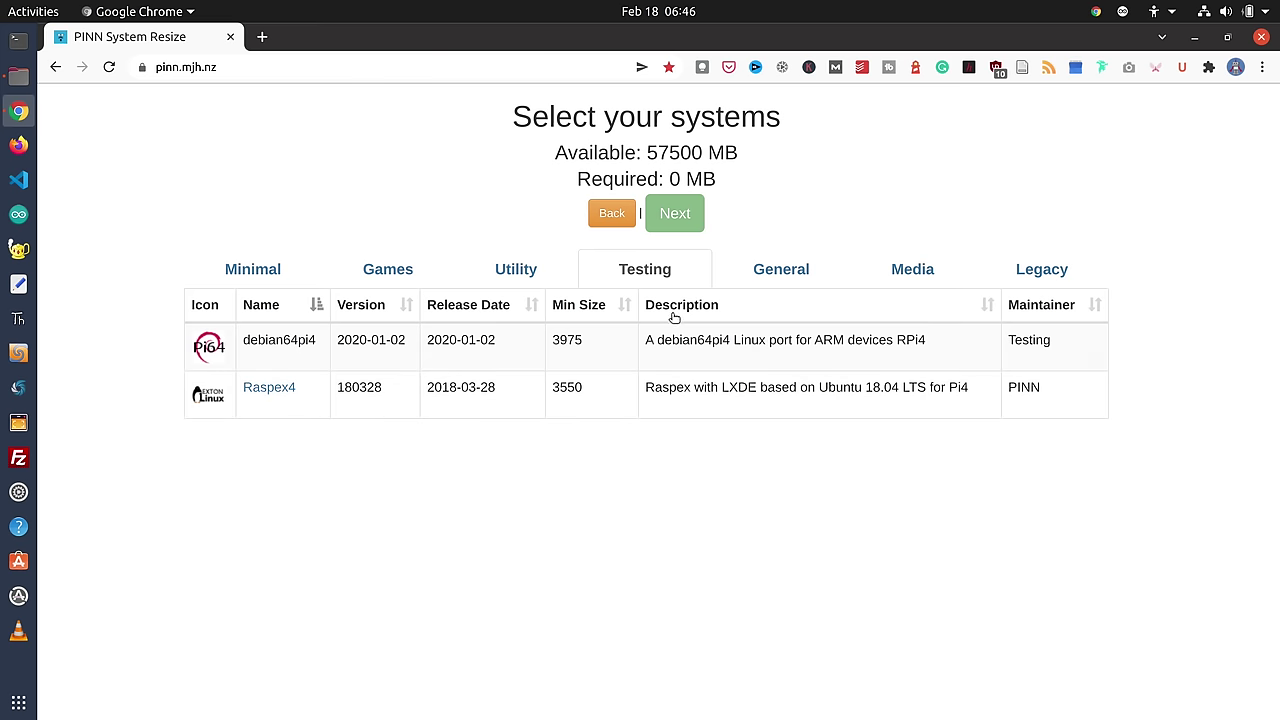
Select Raspberry Pi OS (64-bit) and ubuntu2010 from the General systems.
{"action": "left_click", "coordinate": [786, 272]}
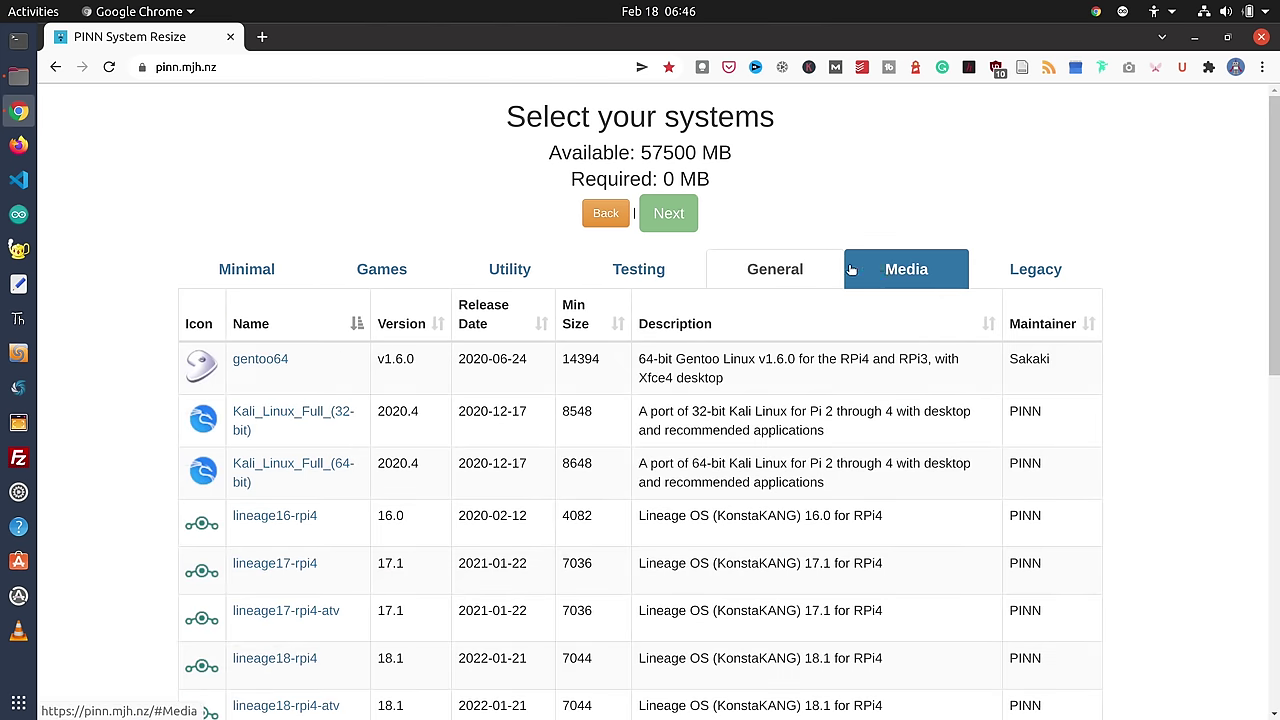
{"action": "scroll", "coordinate": [420, 380], "scroll_direction": "down", "scroll_amount": 5}
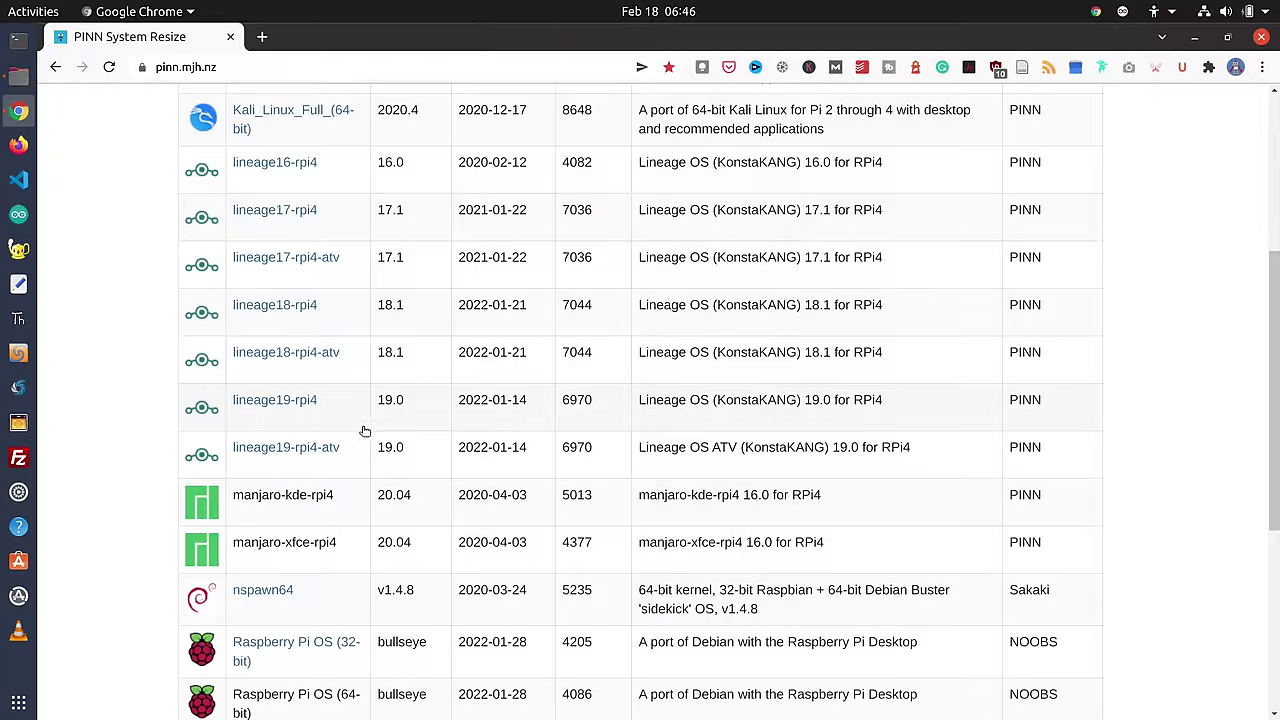
{"action": "scroll", "coordinate": [365, 430], "scroll_direction": "down", "scroll_amount": 6}
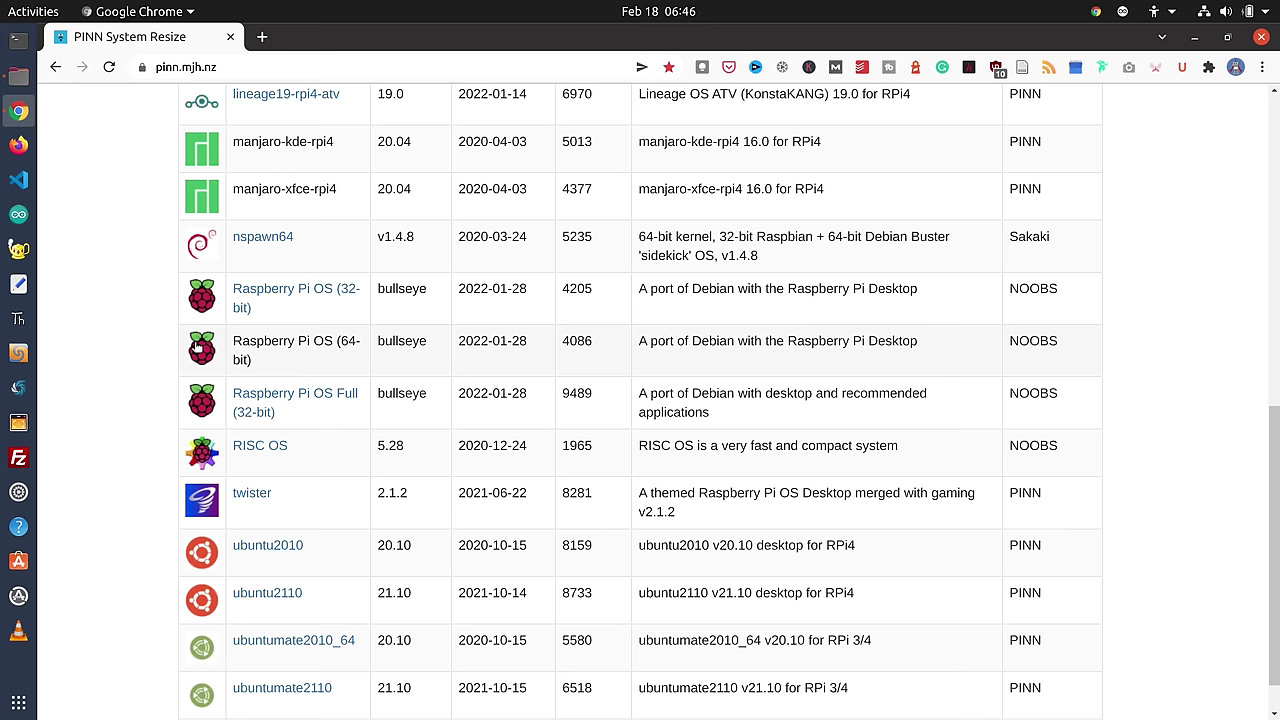
{"action": "left_click", "coordinate": [197, 345]}
{"action": "scroll", "coordinate": [125, 438], "scroll_direction": "down", "scroll_amount": 1}
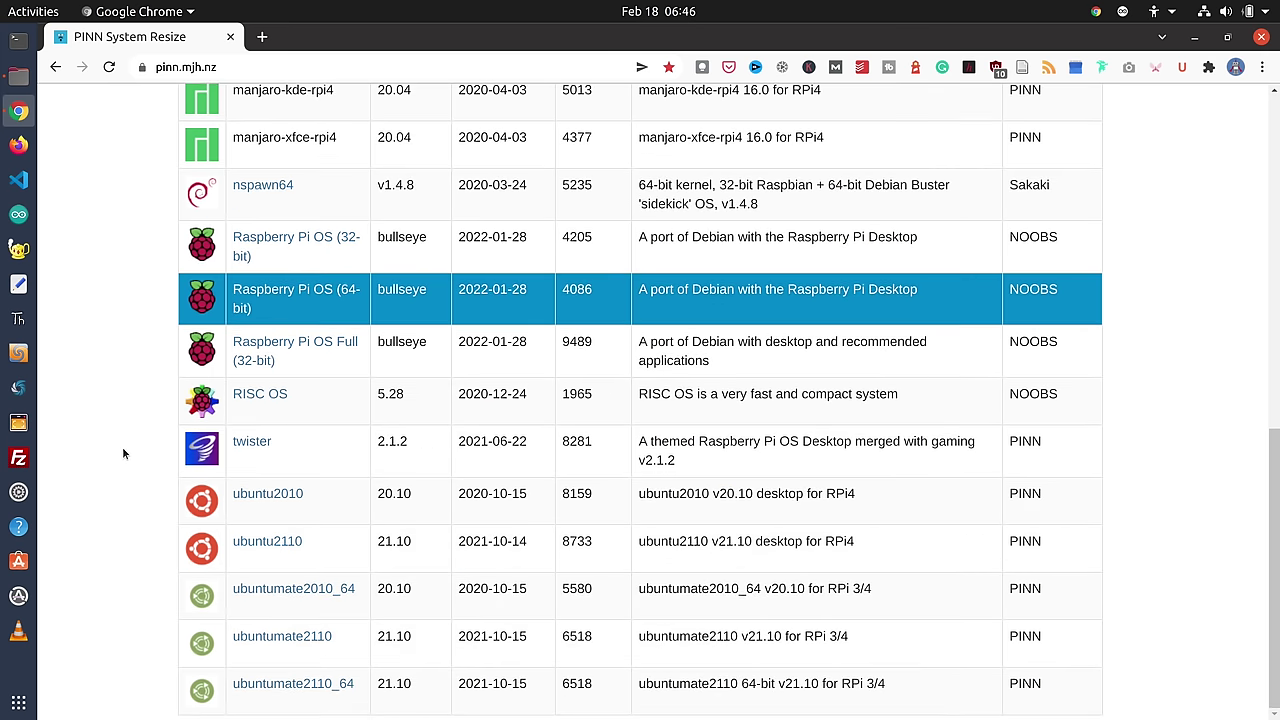
{"action": "left_click", "coordinate": [198, 503]}
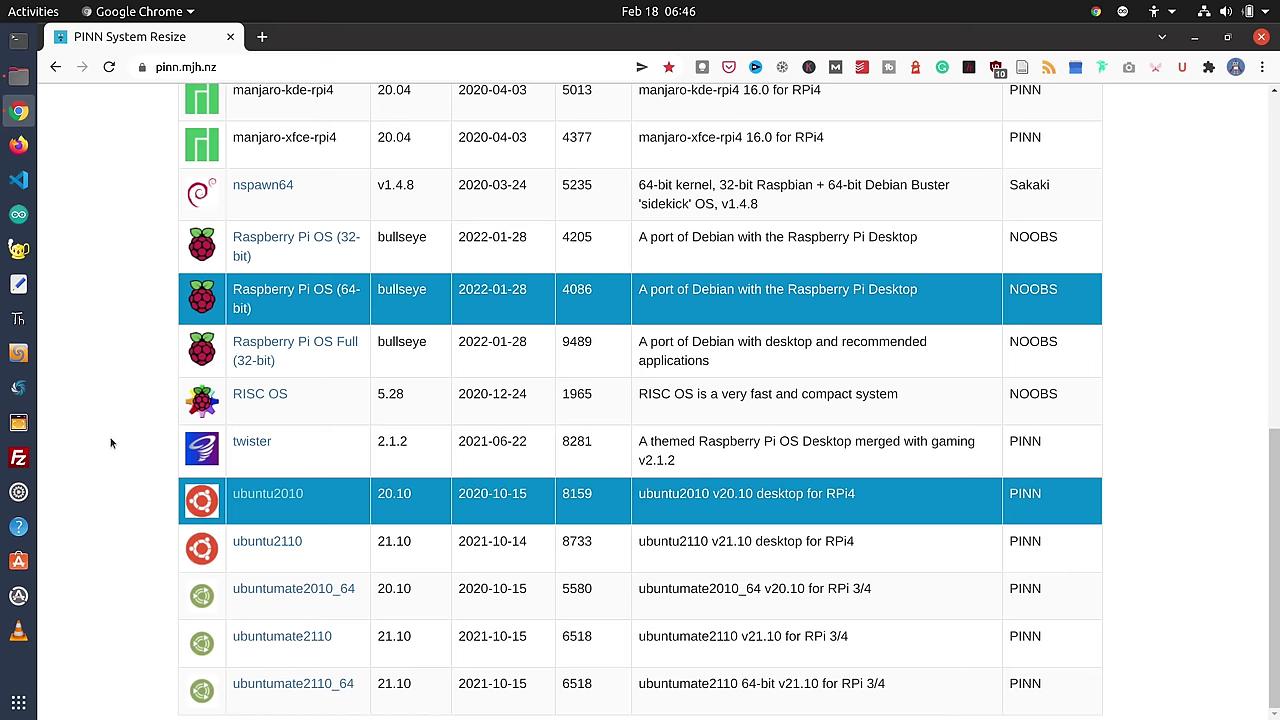
{"action": "scroll", "coordinate": [110, 437], "scroll_direction": "up", "scroll_amount": 5}
{"action": "scroll", "coordinate": [105, 431], "scroll_direction": "up", "scroll_amount": 4}
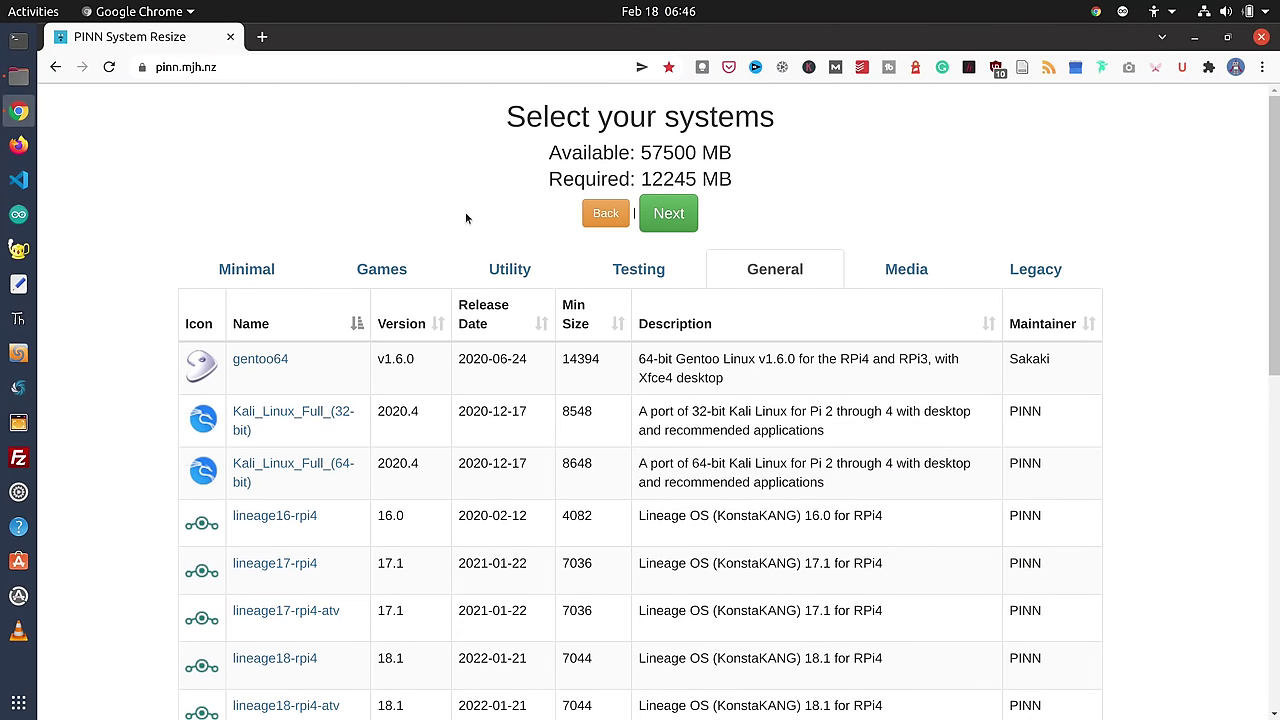
Proceed to the system sizes, reset the split between the two systems after trying the slider, and accept it.
{"action": "left_click", "coordinate": [664, 218]}
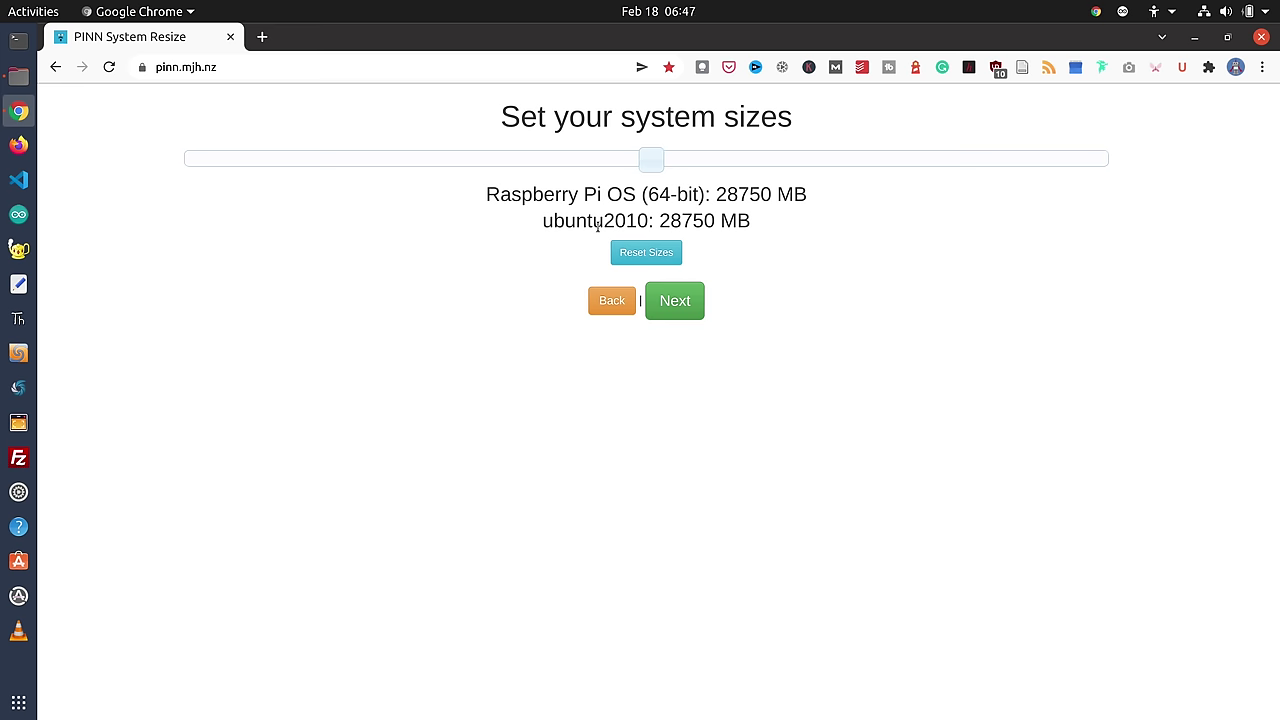
{"action": "mouse_move", "coordinate": [649, 160]}
{"action": "left_mouse_down"}
{"action": "mouse_move", "coordinate": [697, 157]}
{"action": "mouse_move", "coordinate": [646, 146]}
{"action": "mouse_move", "coordinate": [586, 157]}
{"action": "mouse_move", "coordinate": [665, 147]}
{"action": "mouse_move", "coordinate": [652, 150]}
{"action": "left_mouse_up"}
{"action": "left_click", "coordinate": [637, 253]}
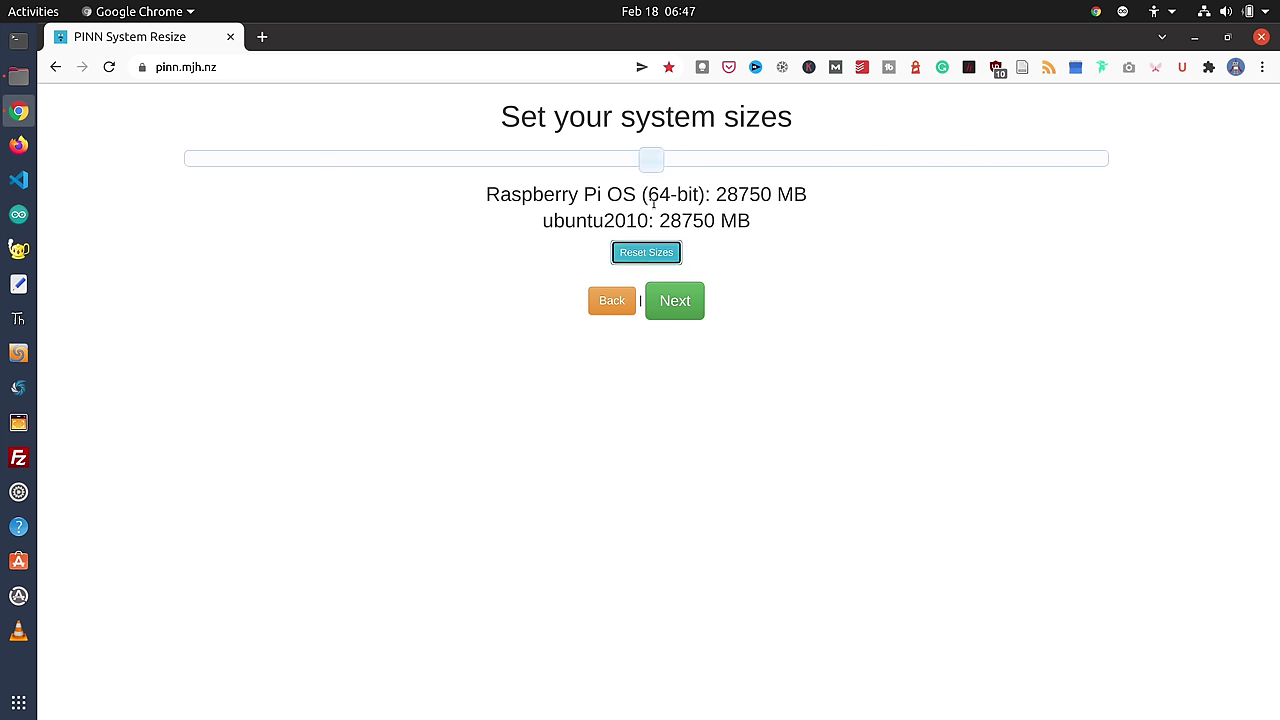
{"action": "left_click", "coordinate": [661, 301]}
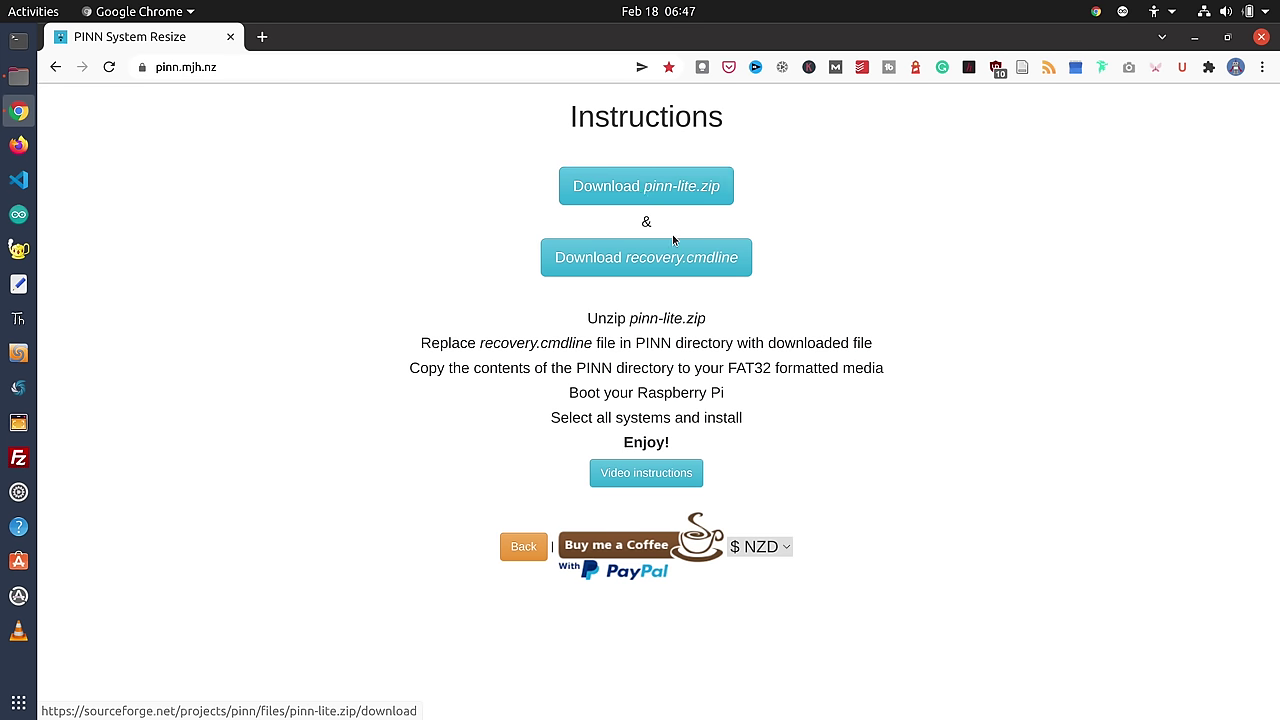
Download pinn-lite.zip and recovery.cmdline, saving both to the Downloads folder.
{"action": "left_click", "coordinate": [652, 188]}
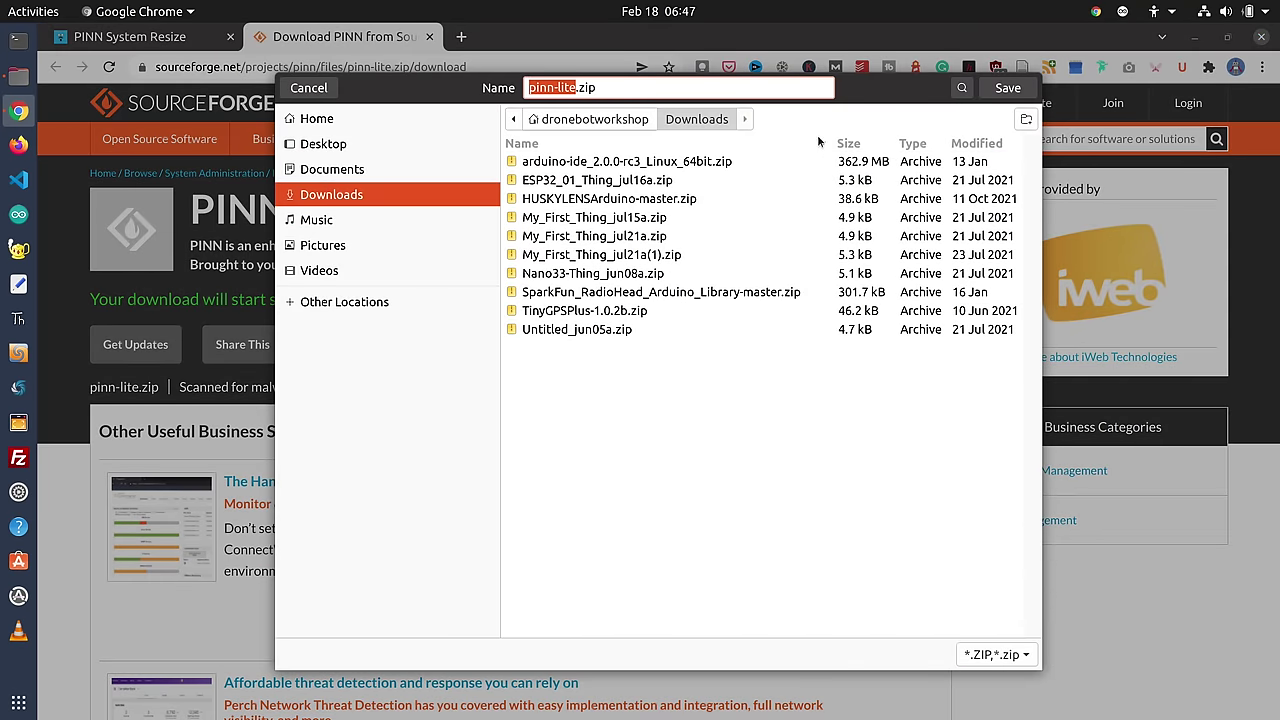
{"action": "left_click", "coordinate": [1000, 93]}
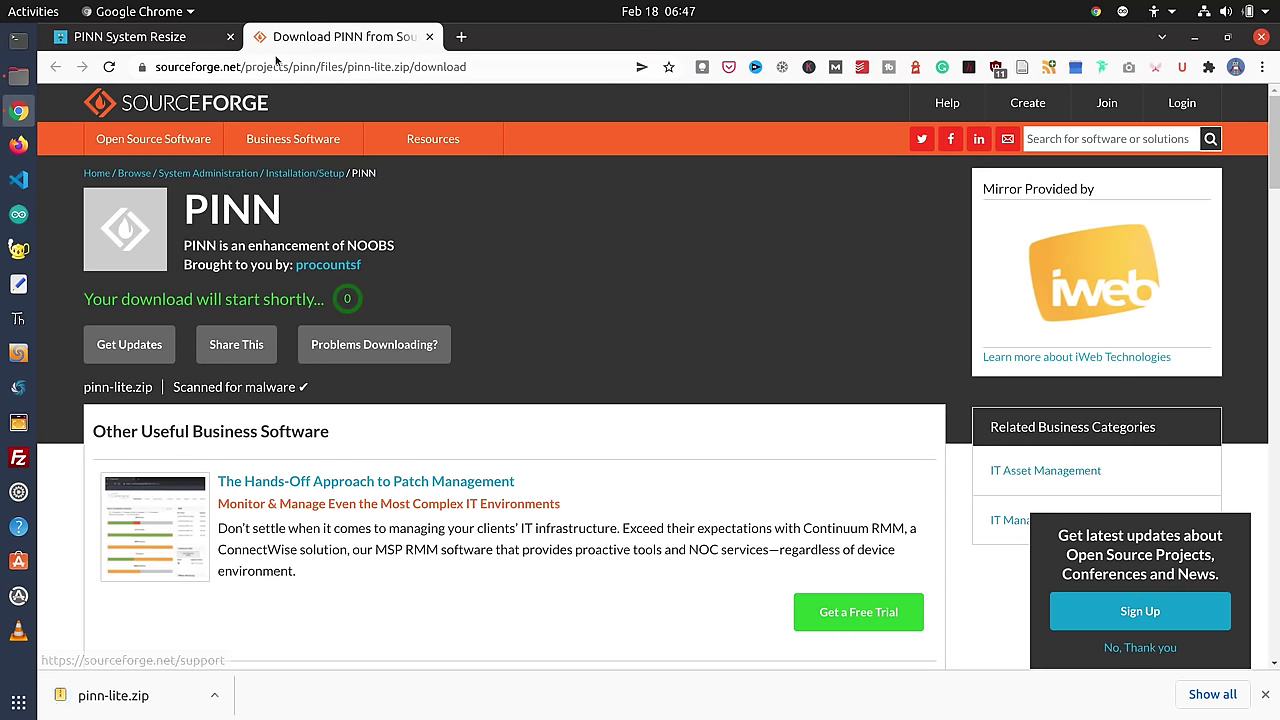
{"action": "left_click", "coordinate": [188, 44]}
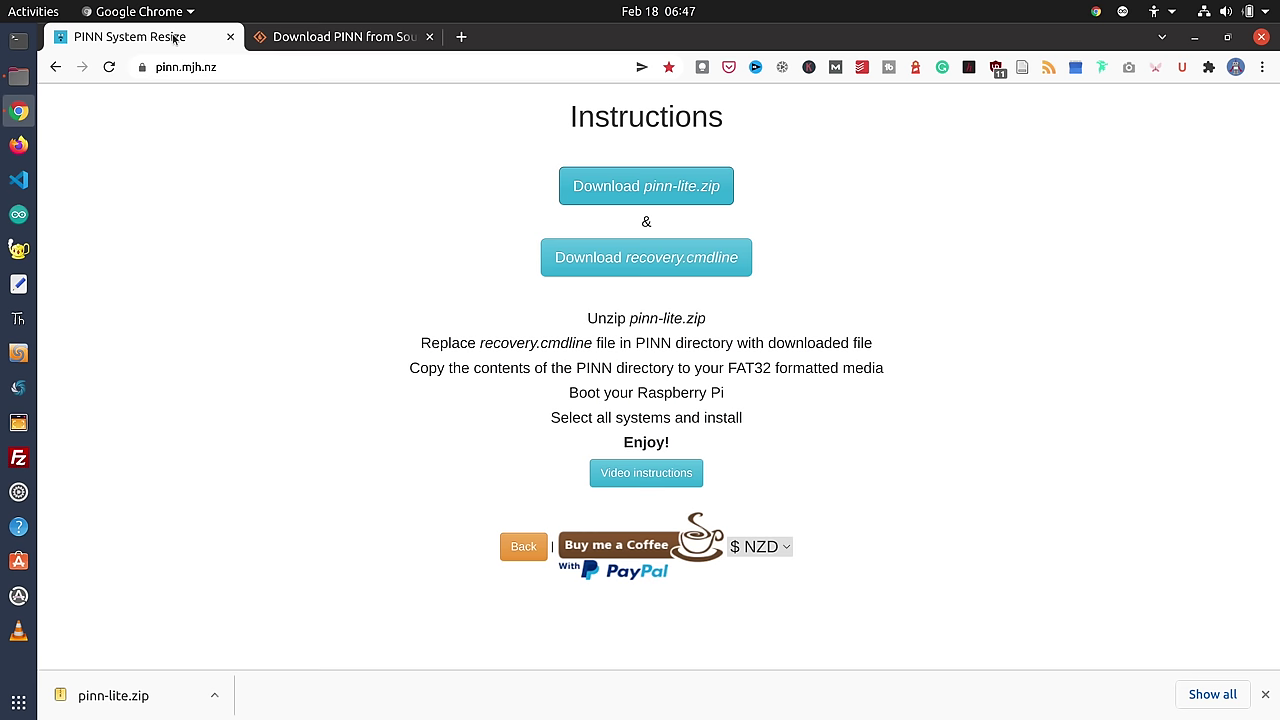
{"action": "left_click", "coordinate": [632, 260]}
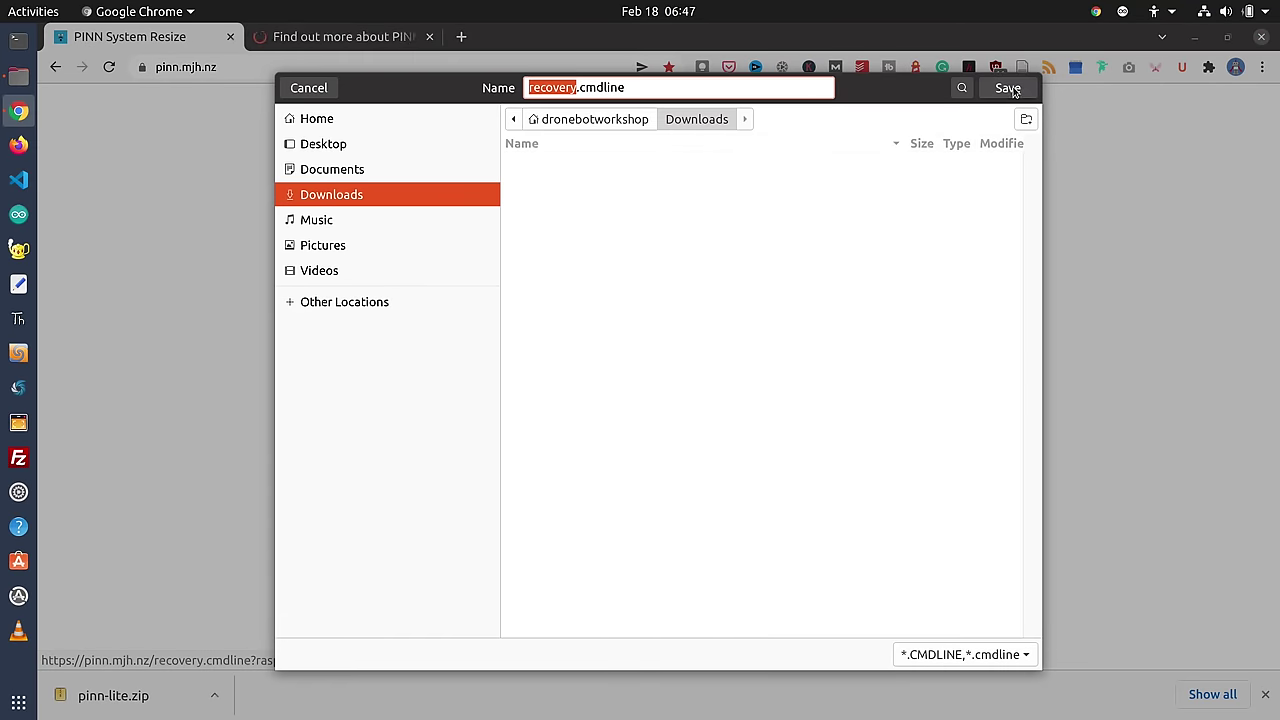
{"action": "left_click", "coordinate": [1009, 88]}
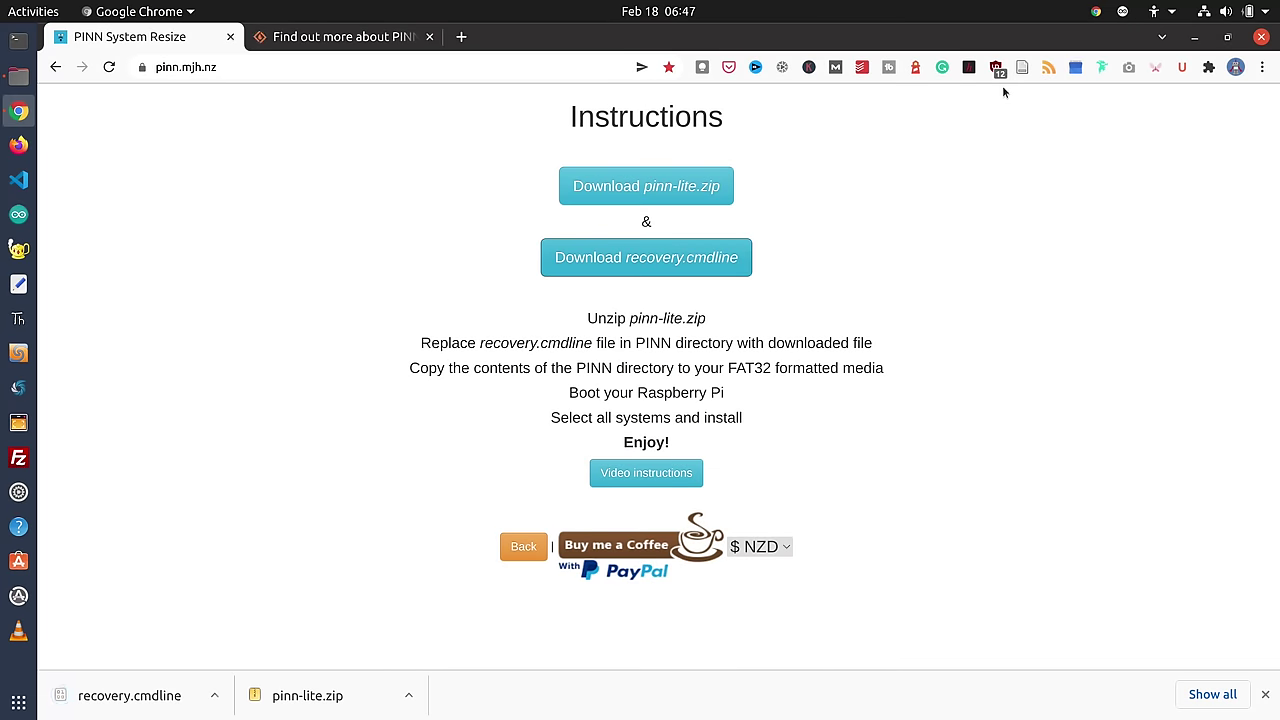
Switch to the file manager and create a folder named PINN in Downloads.
{"action": "left_click", "coordinate": [12, 77]}
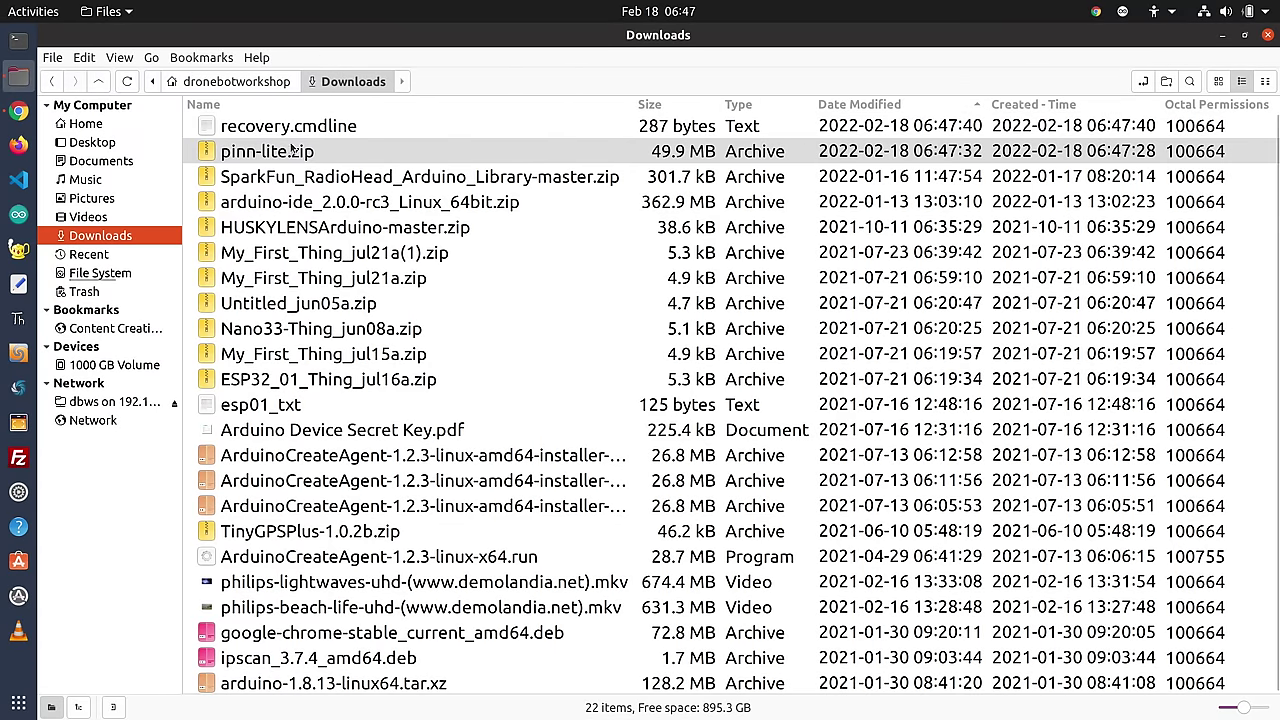
{"action": "left_click", "coordinate": [50, 58]}
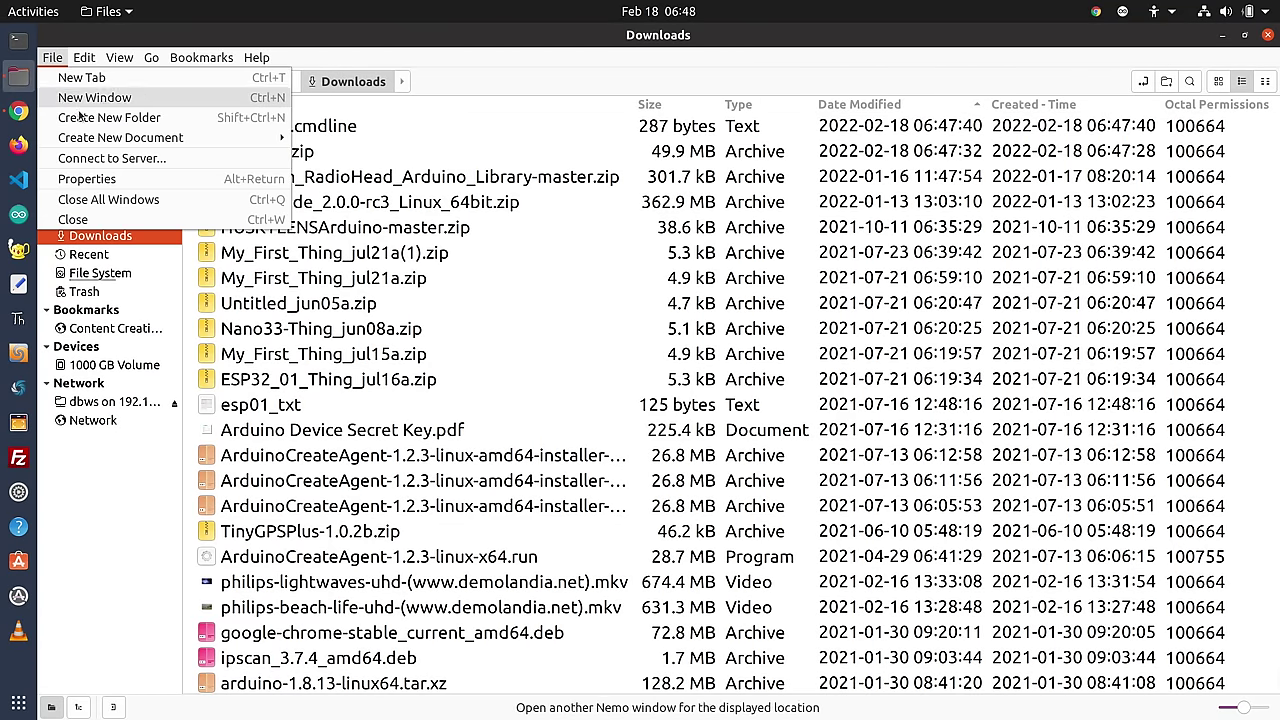
{"action": "left_click", "coordinate": [109, 117]}
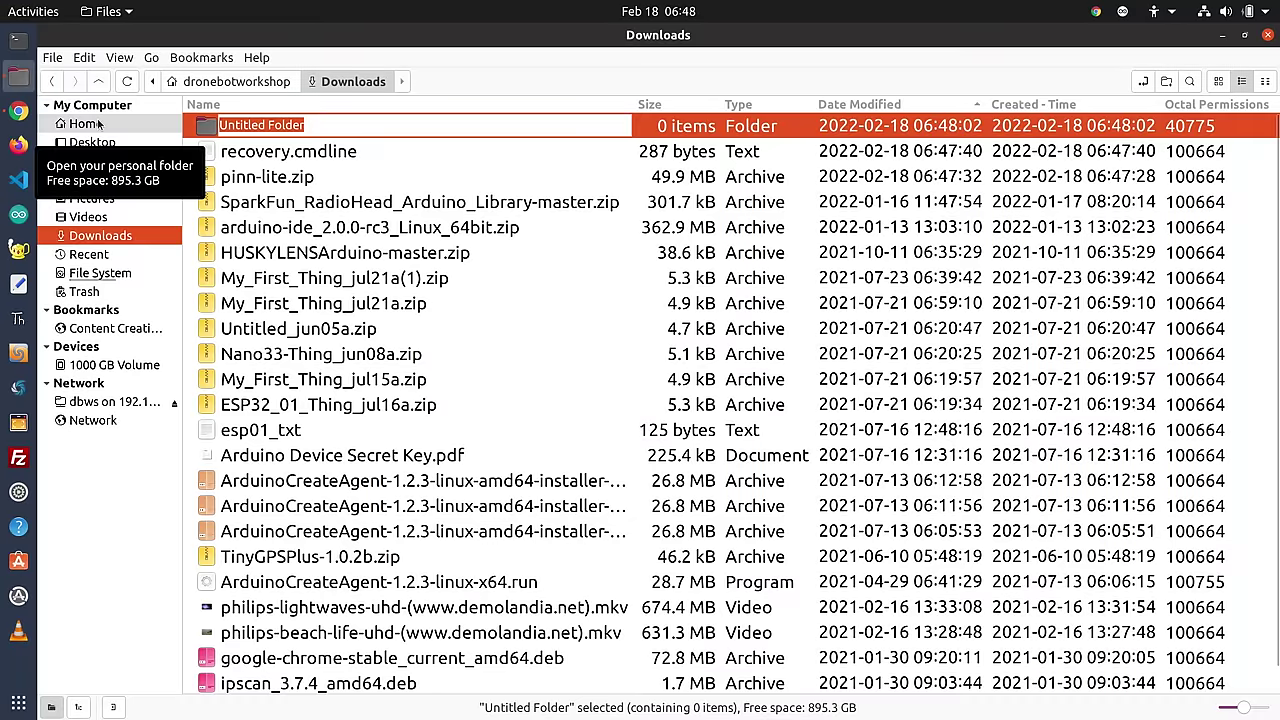
{"action": "type", "text": "PINN"}
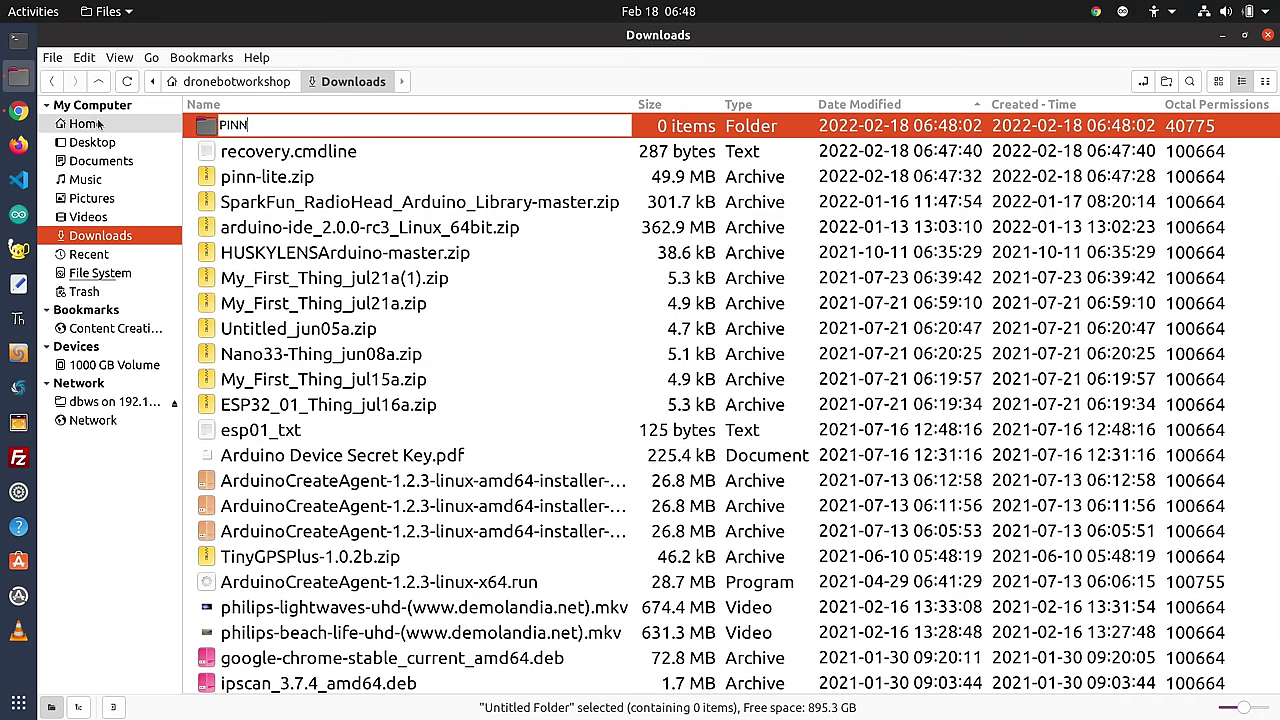
{"action": "key", "text": "Return"}
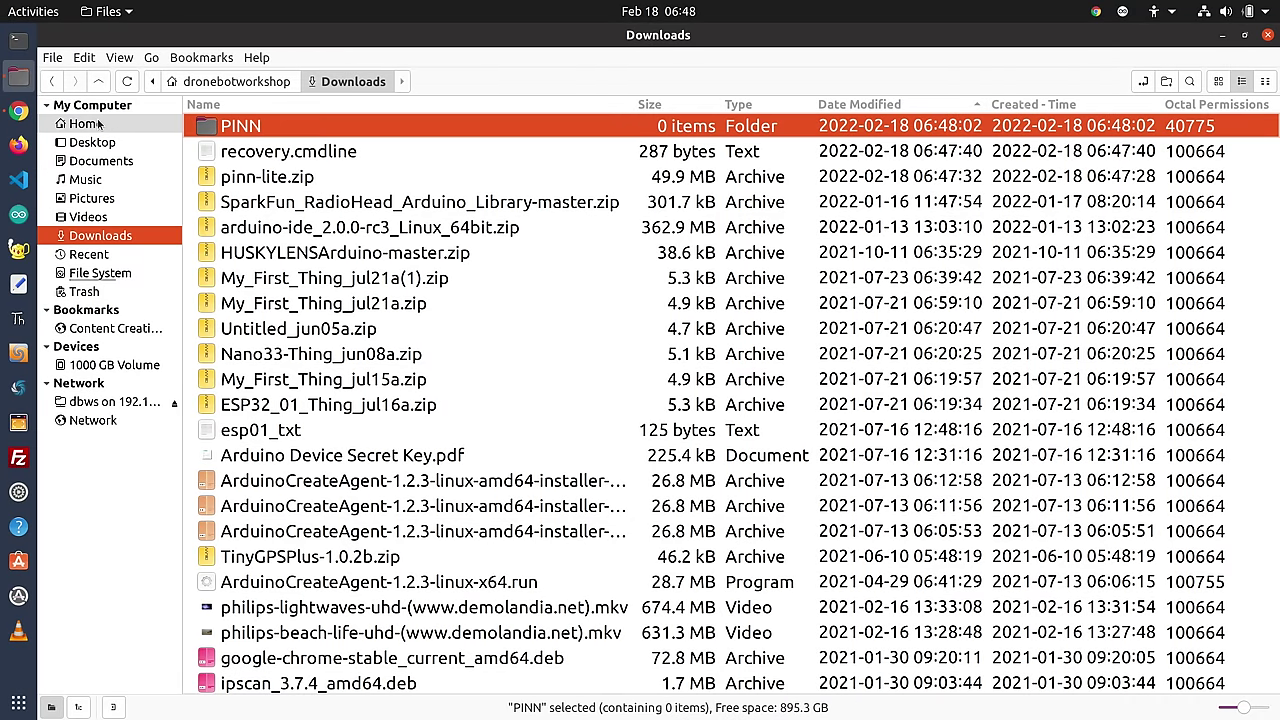
Extract all files of pinn-lite.zip into the PINN folder and close the archive.
{"action": "right_click", "coordinate": [214, 186]}
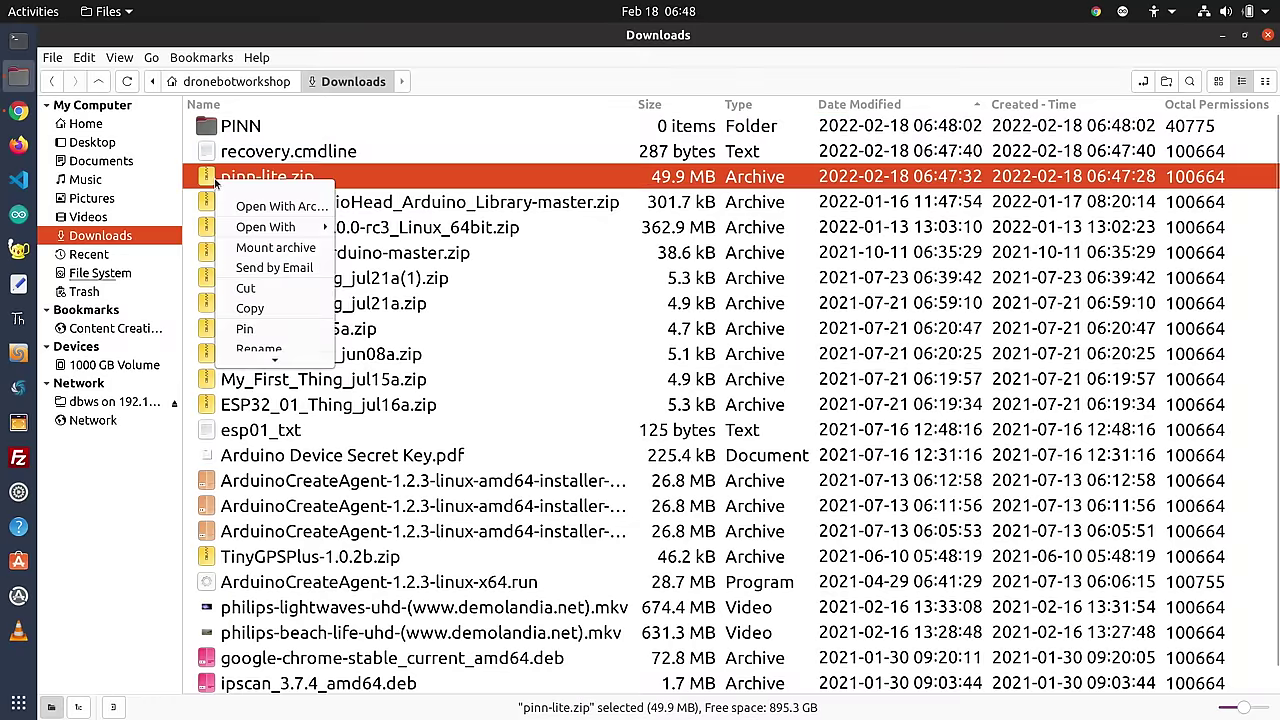
{"action": "left_click", "coordinate": [274, 206]}
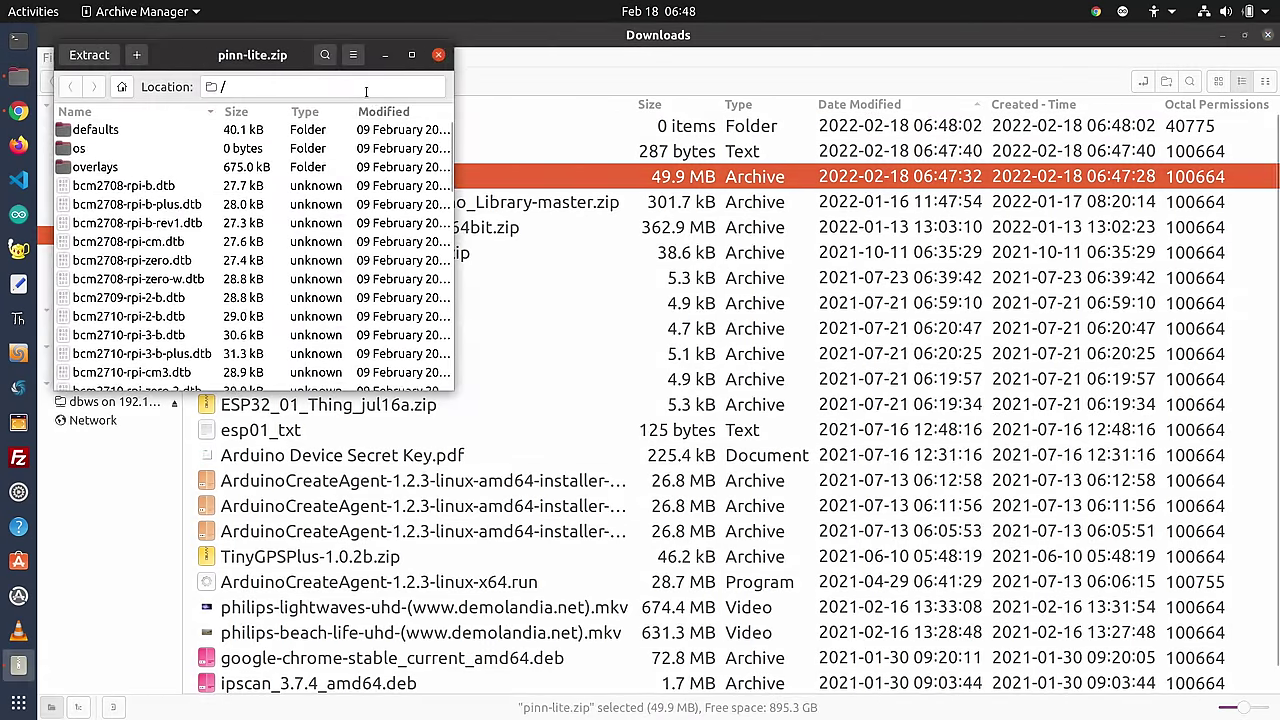
{"action": "left_click", "coordinate": [94, 59]}
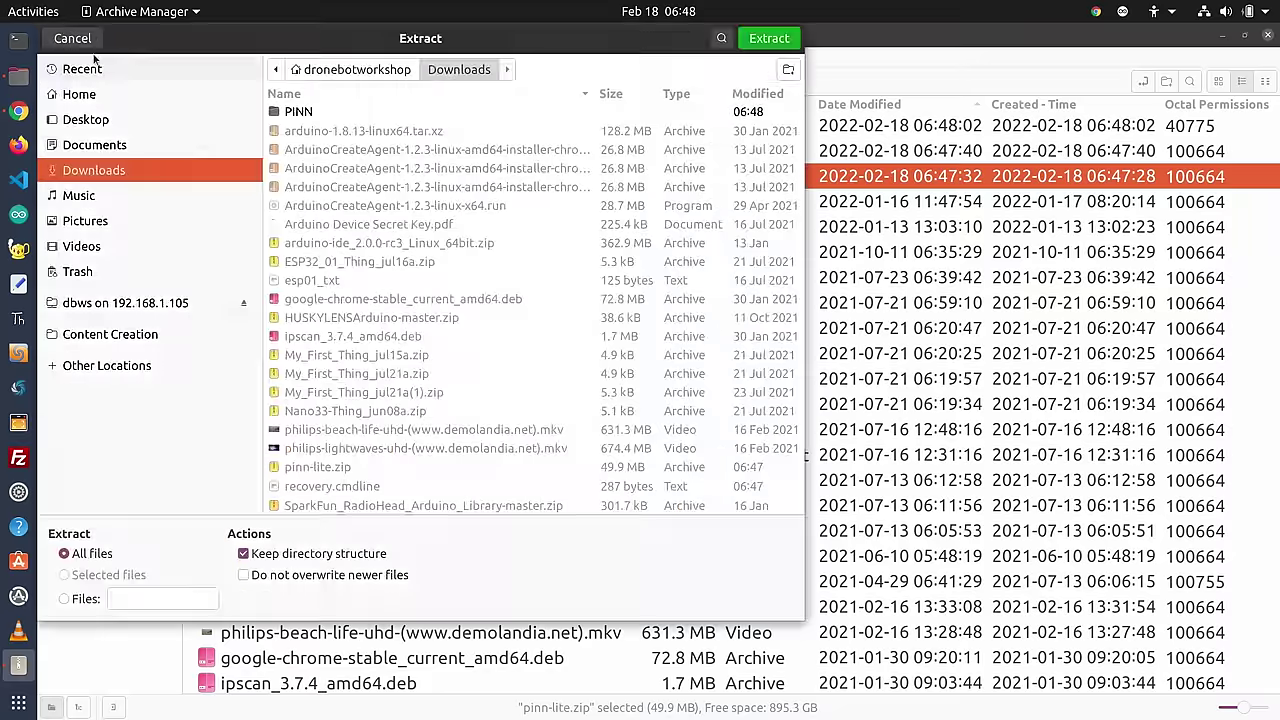
{"action": "double_click", "coordinate": [290, 112]}
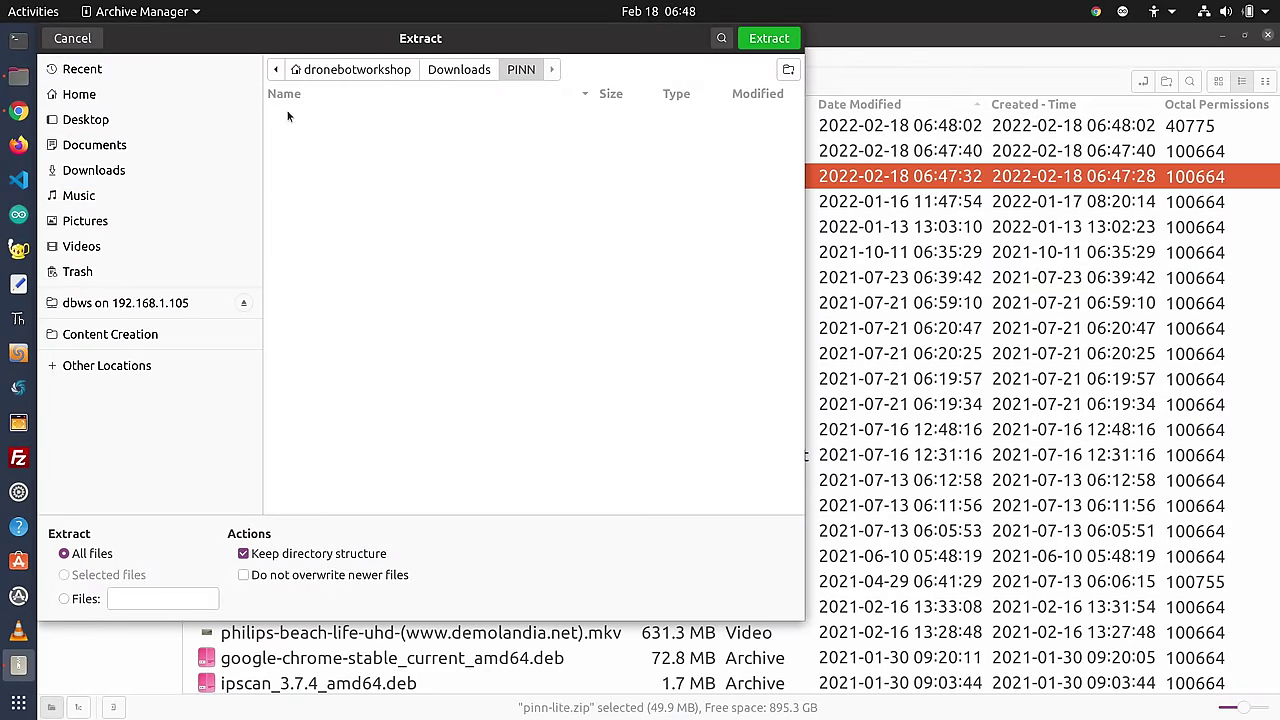
{"action": "left_click", "coordinate": [769, 39]}
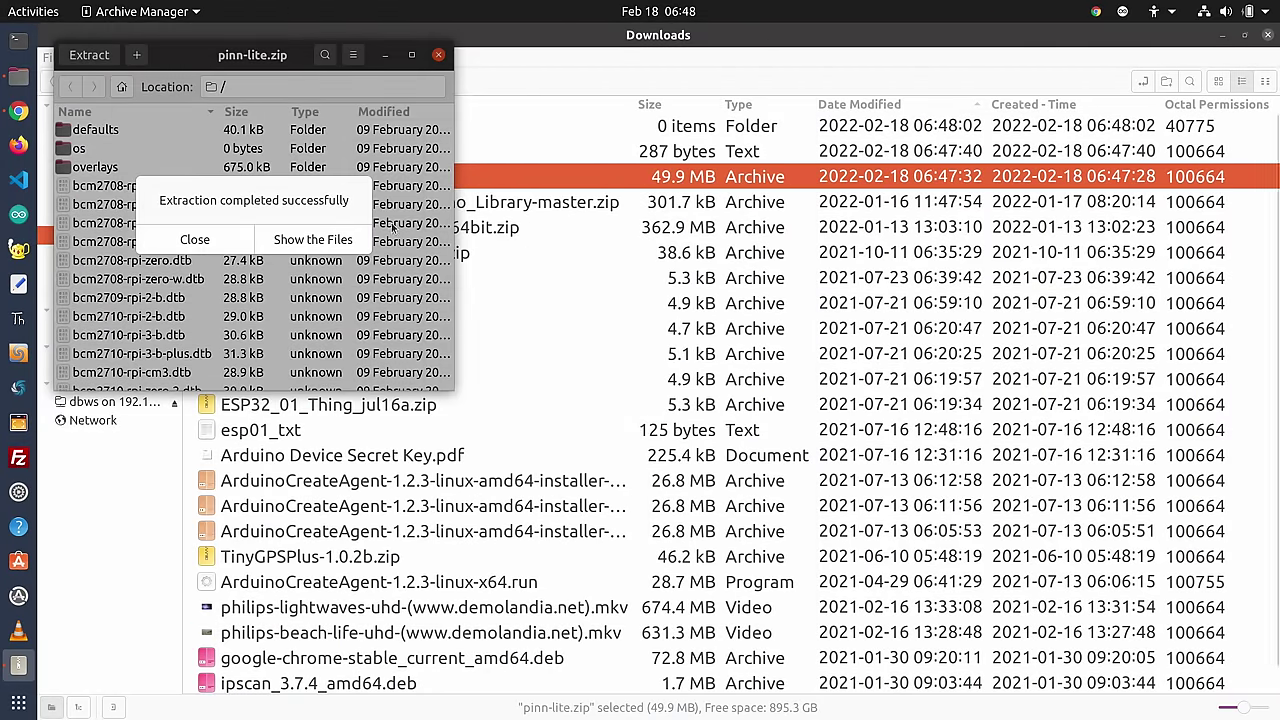
{"action": "key", "text": "Escape"}
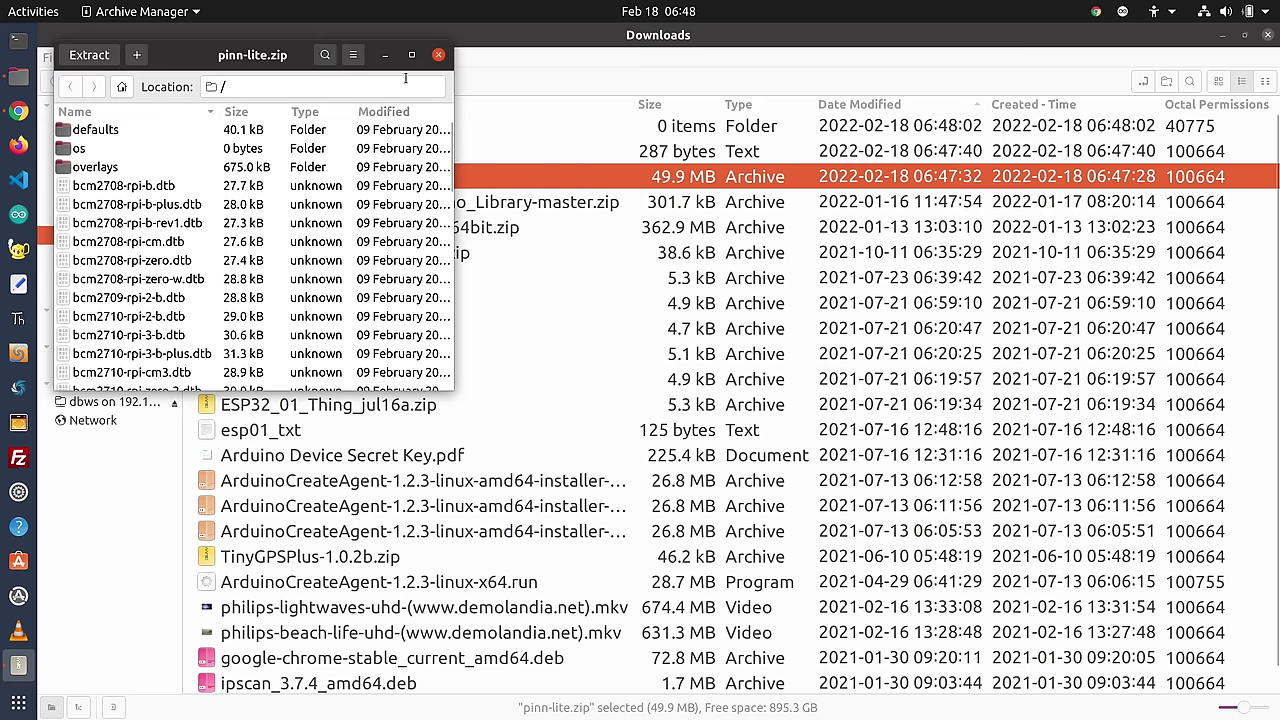
{"action": "left_click", "coordinate": [438, 56]}
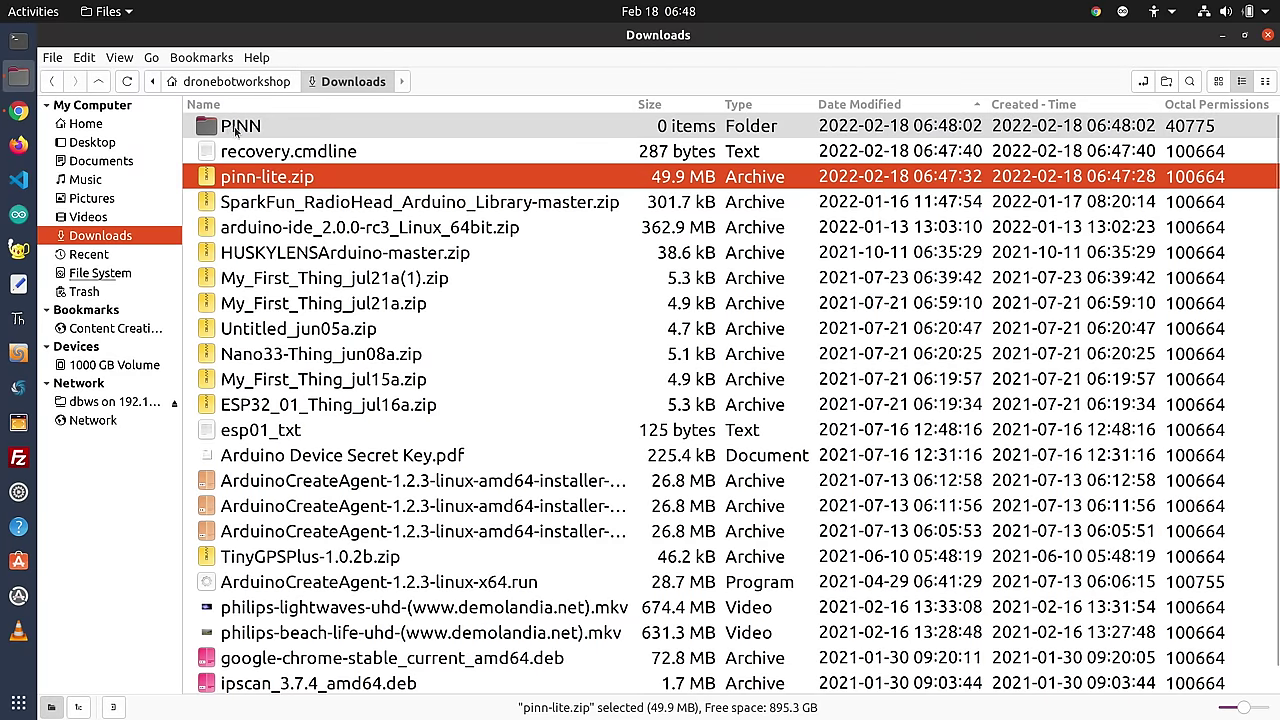
Copy recovery.cmdline from Downloads into the PINN folder, replacing the existing file, and open the folder to review its contents.
{"action": "left_click", "coordinate": [255, 153]}
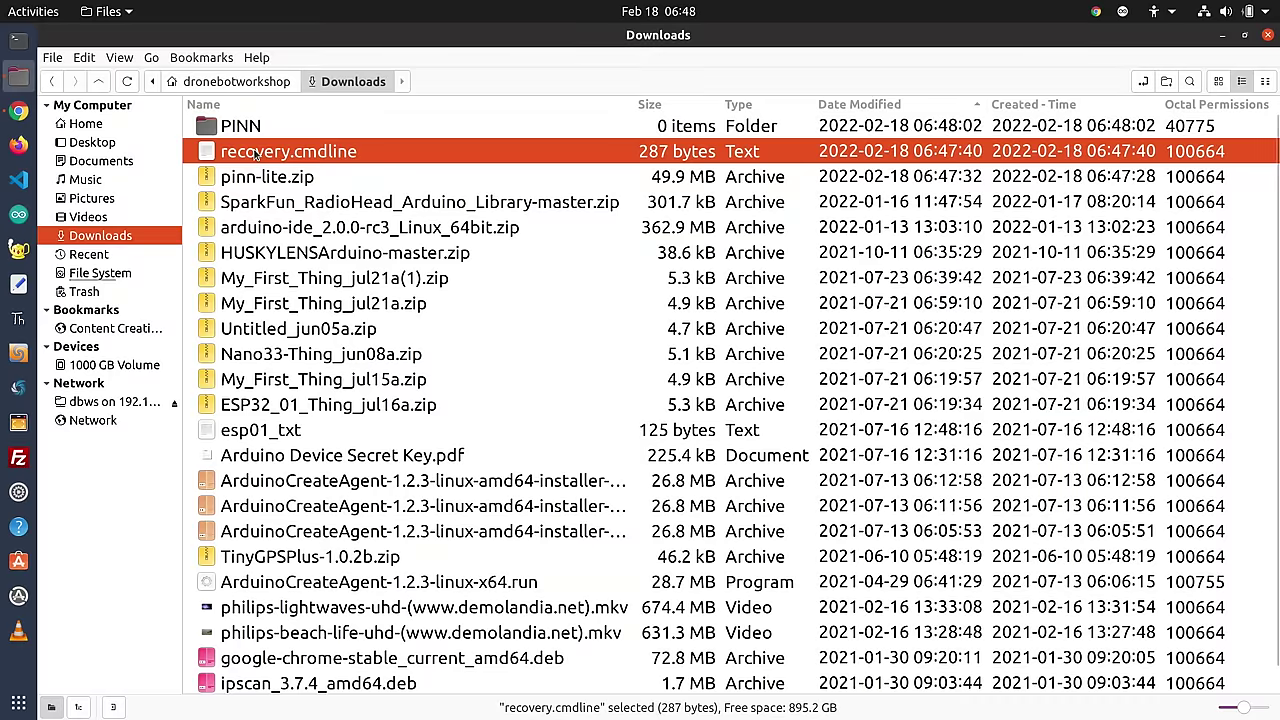
{"action": "right_click", "coordinate": [256, 153]}
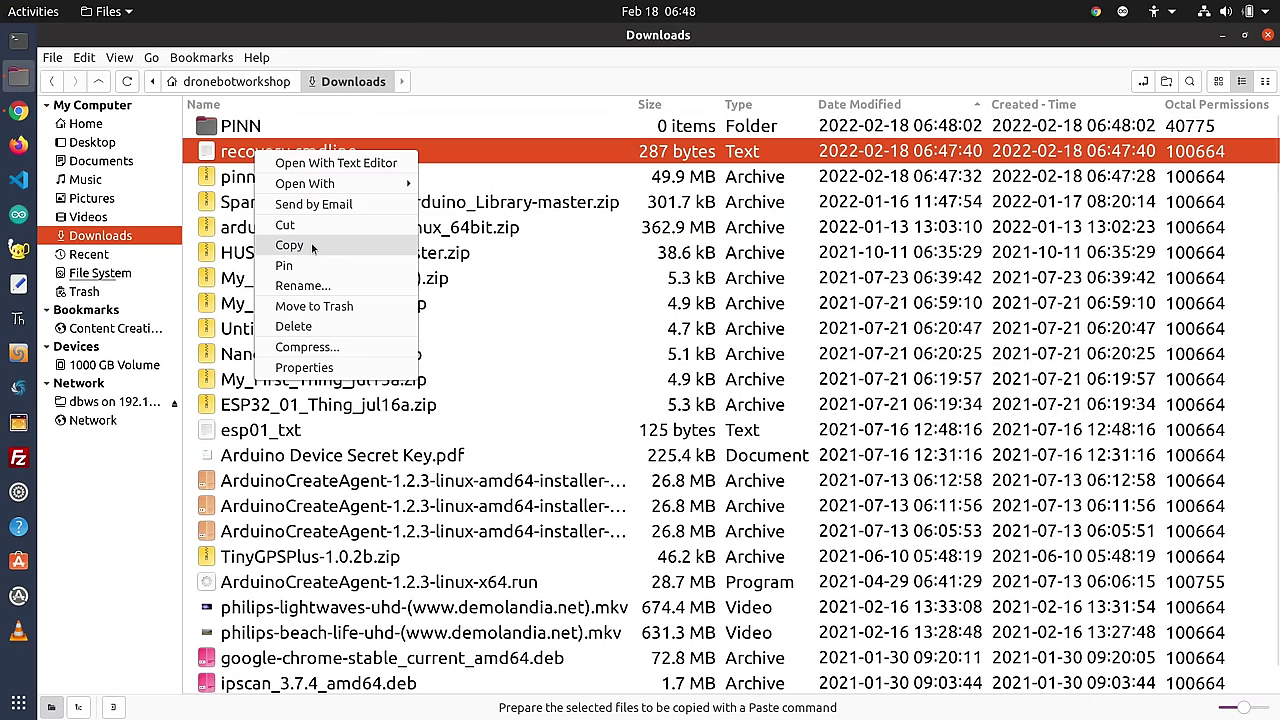
{"action": "left_click", "coordinate": [311, 244]}
{"action": "right_click", "coordinate": [235, 122]}
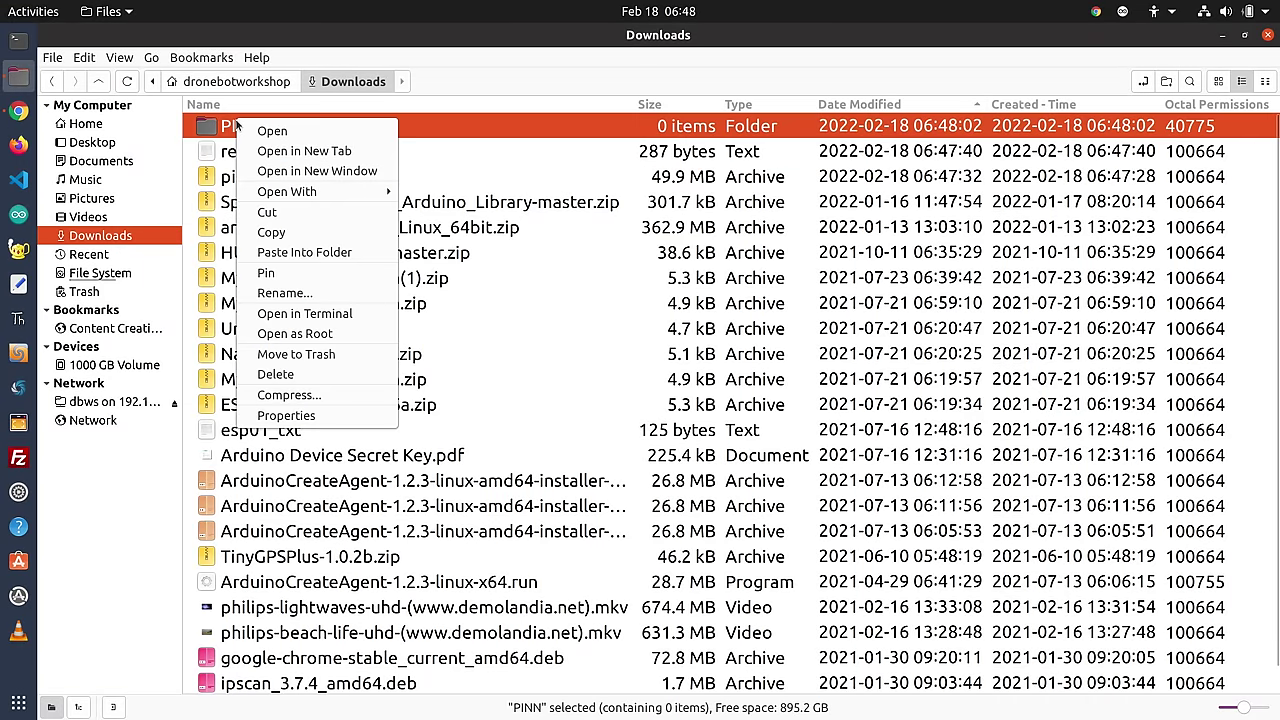
{"action": "left_click", "coordinate": [304, 252]}
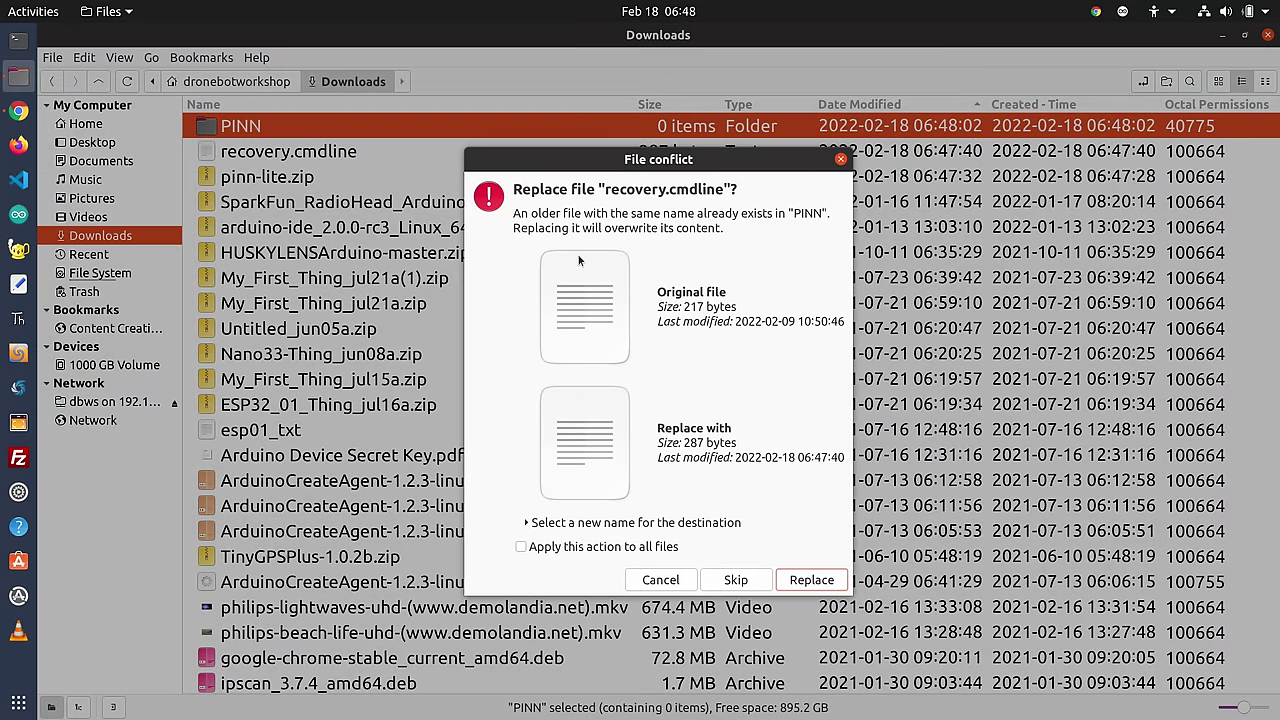
{"action": "left_click", "coordinate": [807, 580]}
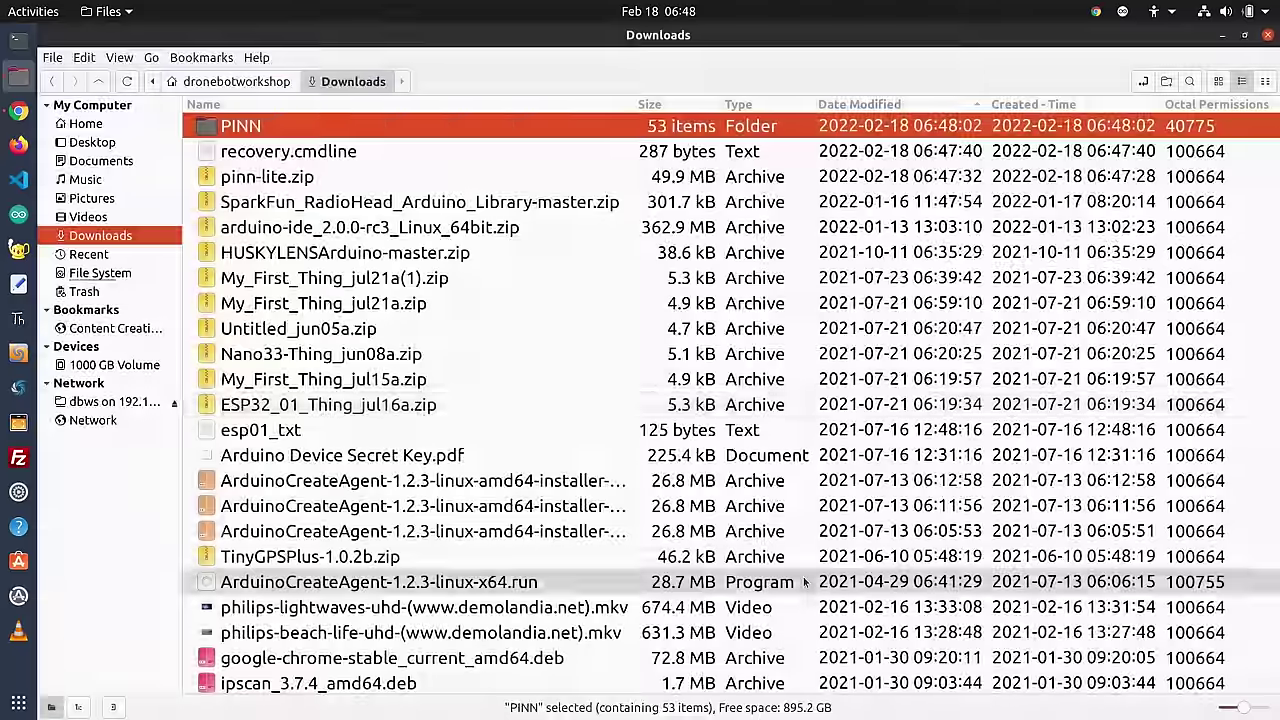
{"action": "double_click", "coordinate": [285, 124]}
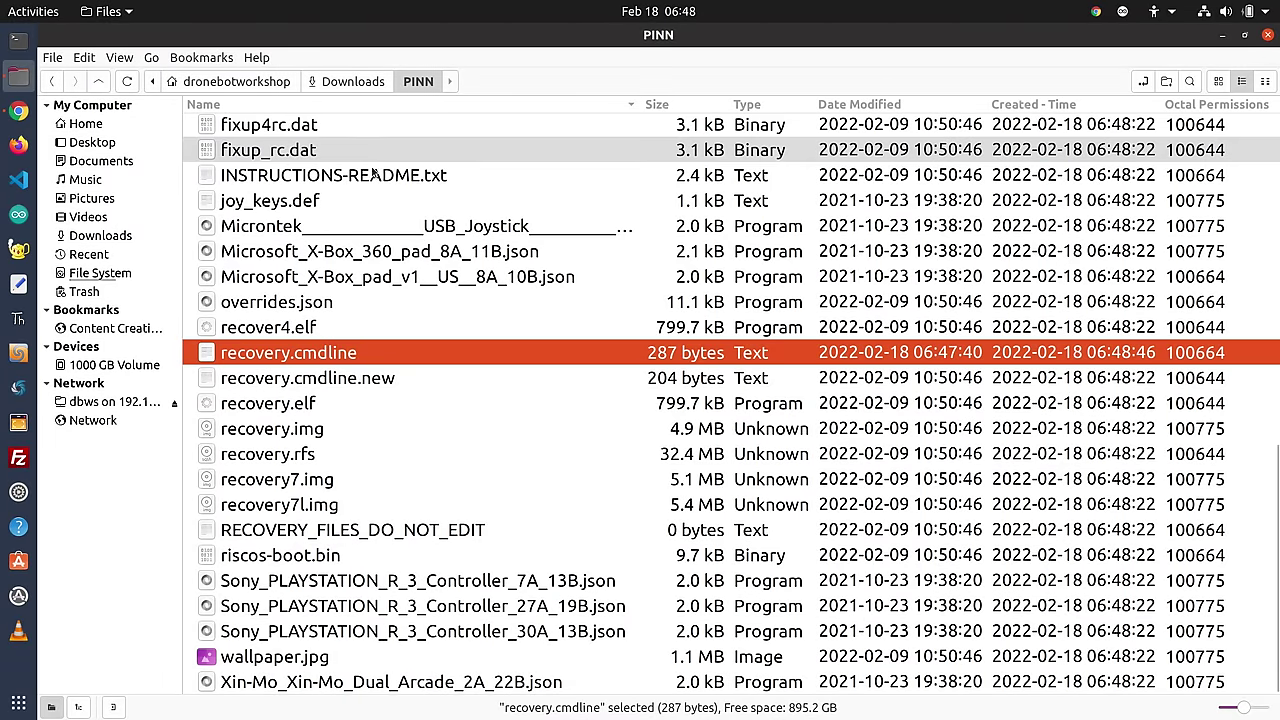
{"action": "scroll", "coordinate": [290, 490], "scroll_direction": "up", "scroll_amount": 3}
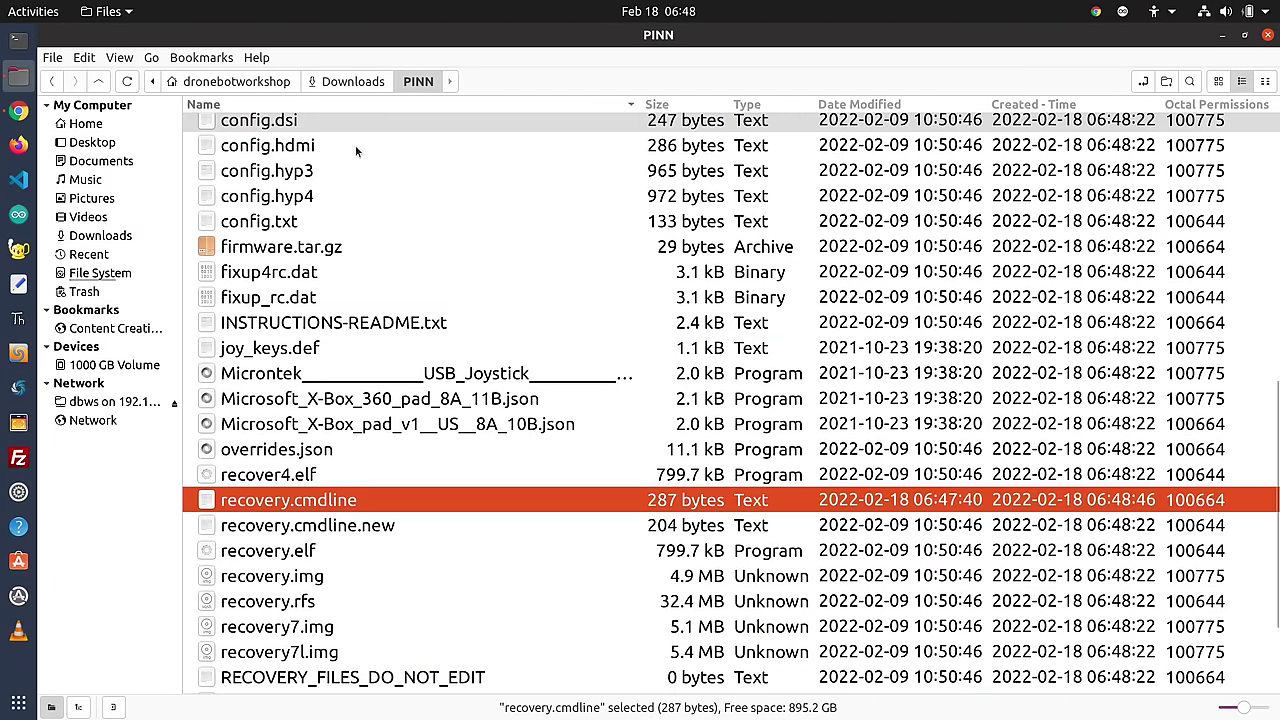
{"action": "scroll", "coordinate": [420, 230], "scroll_direction": "up", "scroll_amount": 5}
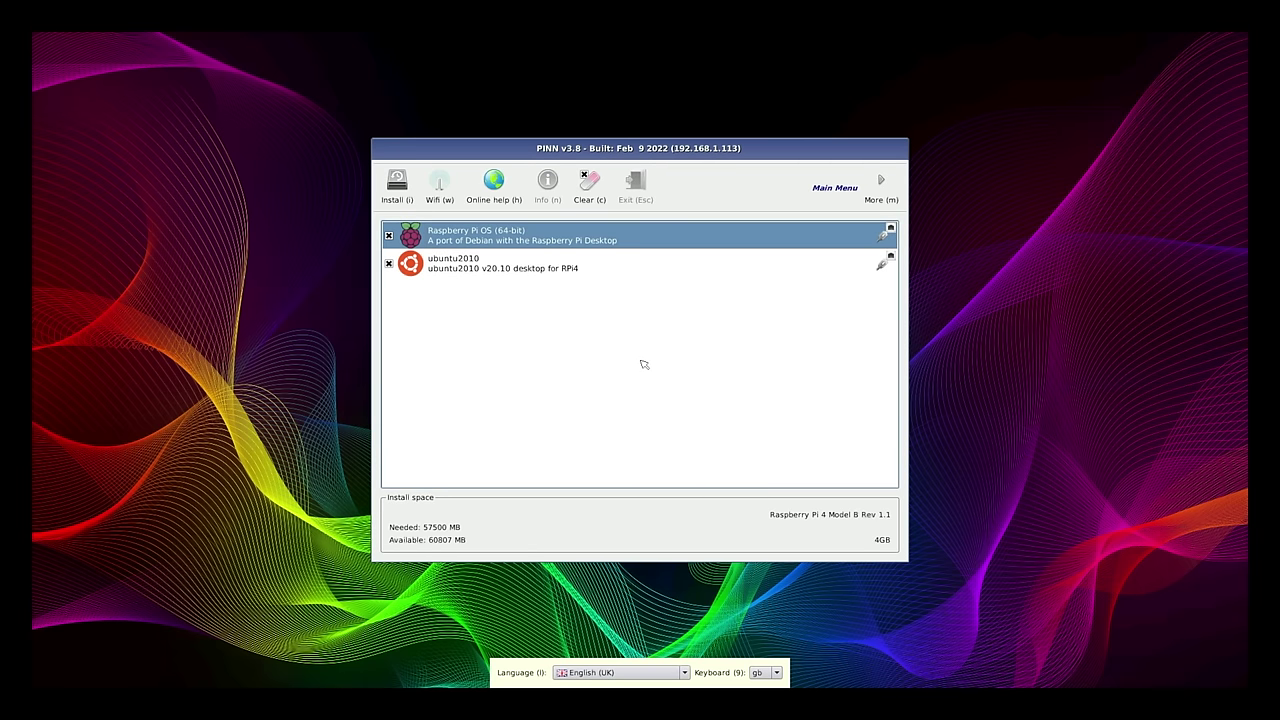
Switch to the PINN installer on the Raspberry Pi and set its language to English (US).
{"action": "left_click", "coordinate": [683, 676]}
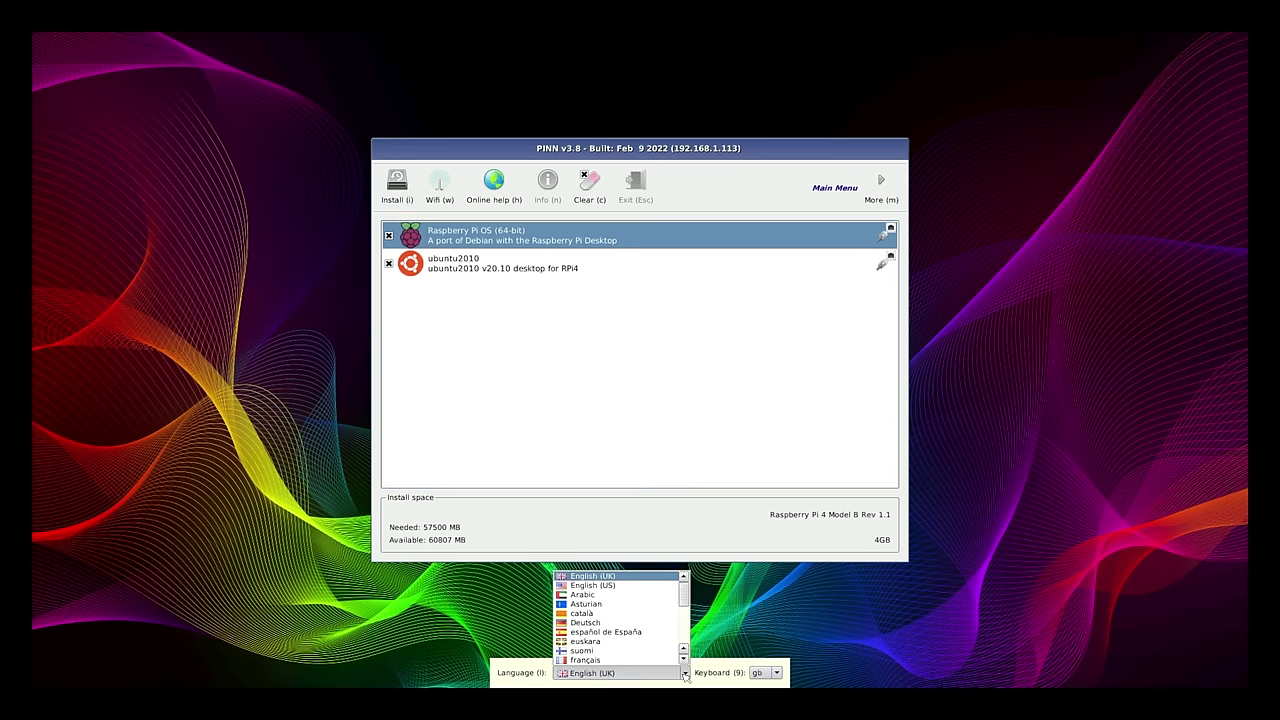
{"action": "left_click", "coordinate": [636, 585]}
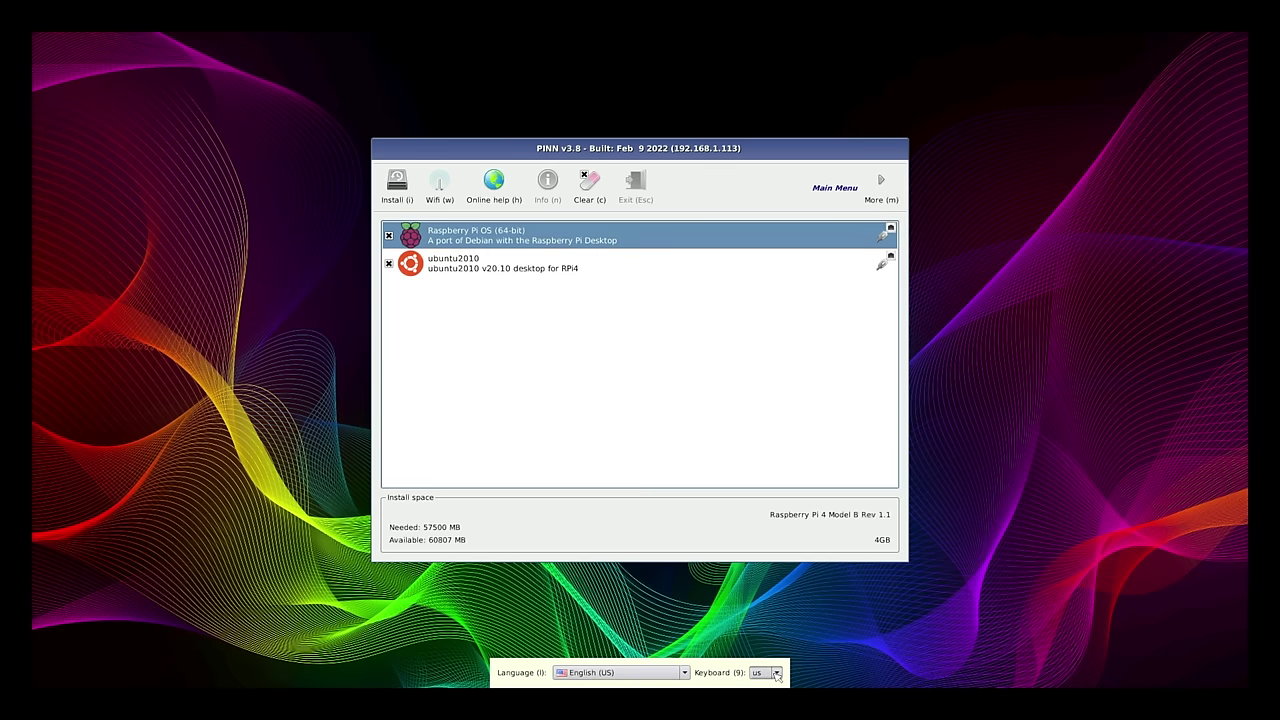
View the available Wi-Fi networks and close the network selection without connecting.
{"action": "mouse_move", "coordinate": [468, 231]}
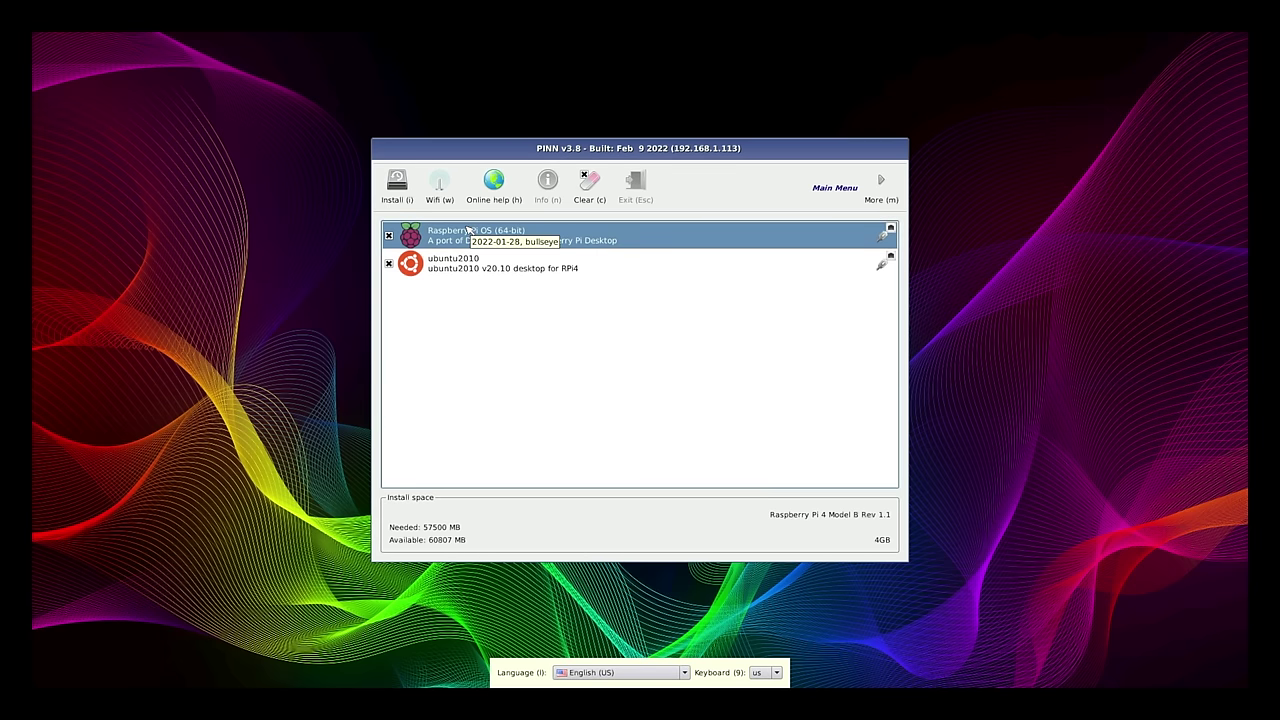
{"action": "left_click", "coordinate": [443, 181]}
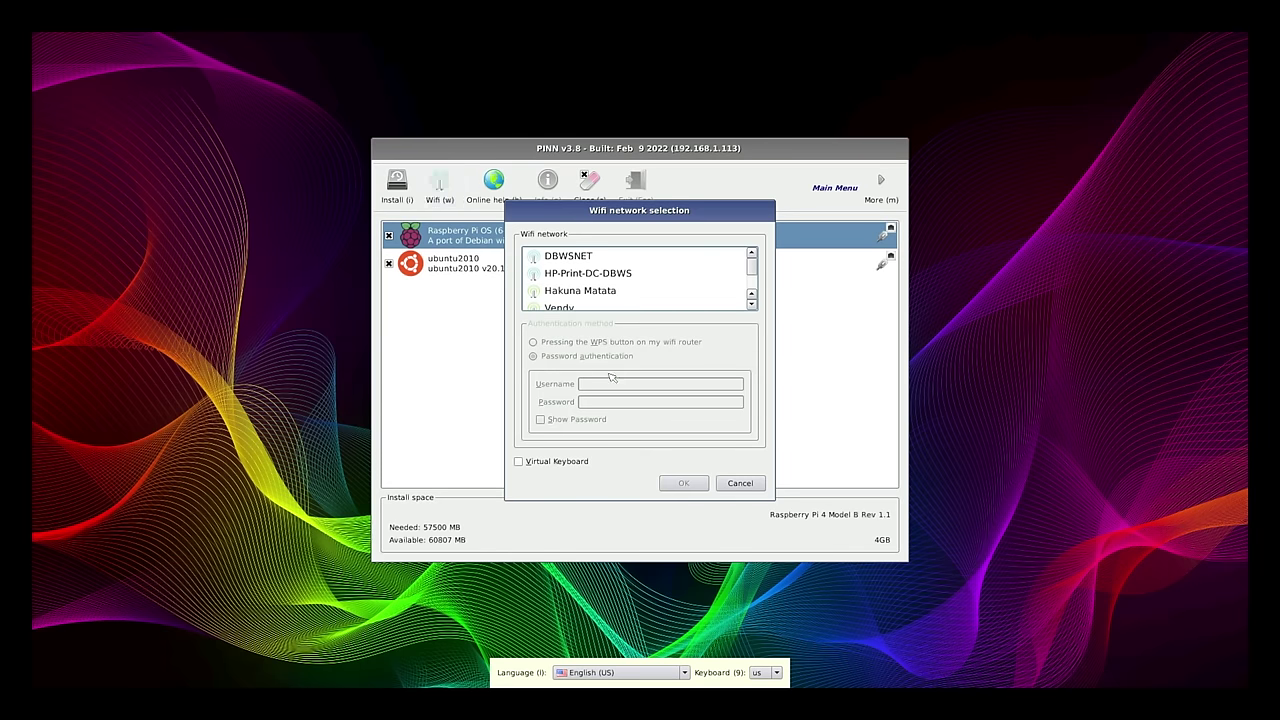
{"action": "left_click", "coordinate": [732, 486]}
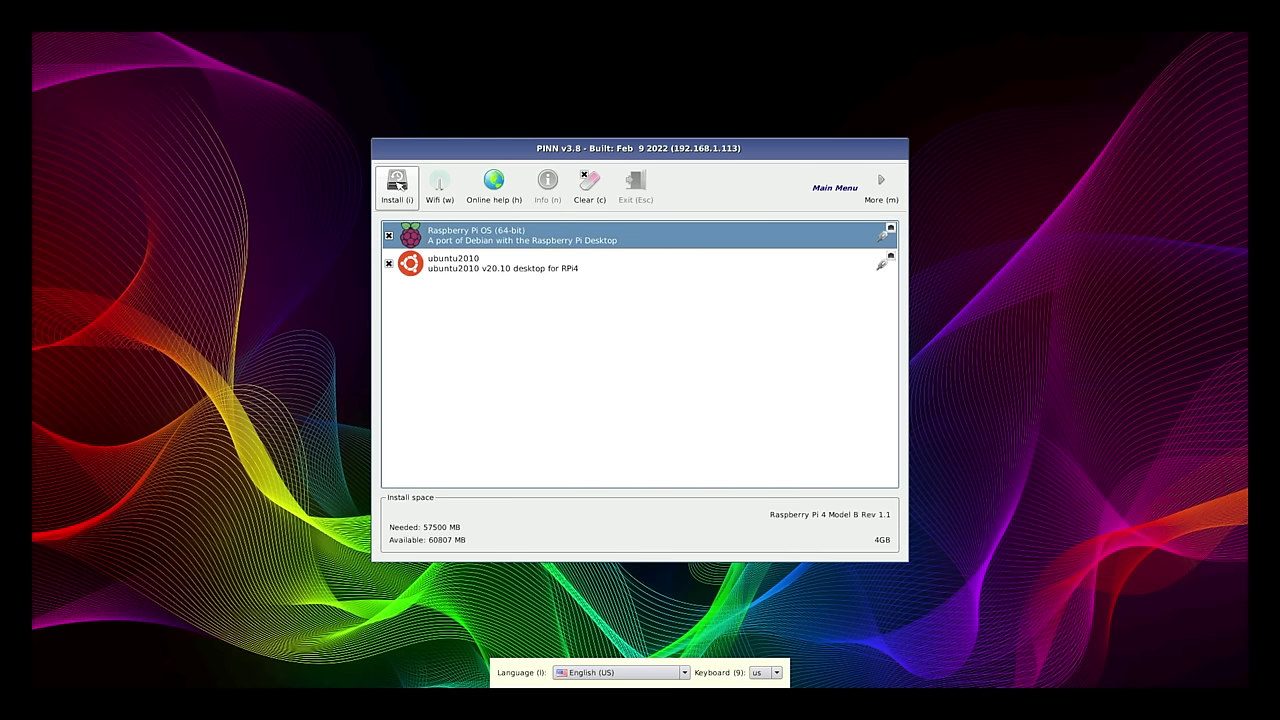
Install the selected Raspberry Pi OS (64-bit) and ubuntu2010 systems and continue to the boot selection.
{"action": "left_click", "coordinate": [399, 185]}
{"action": "left_click", "coordinate": [597, 375]}
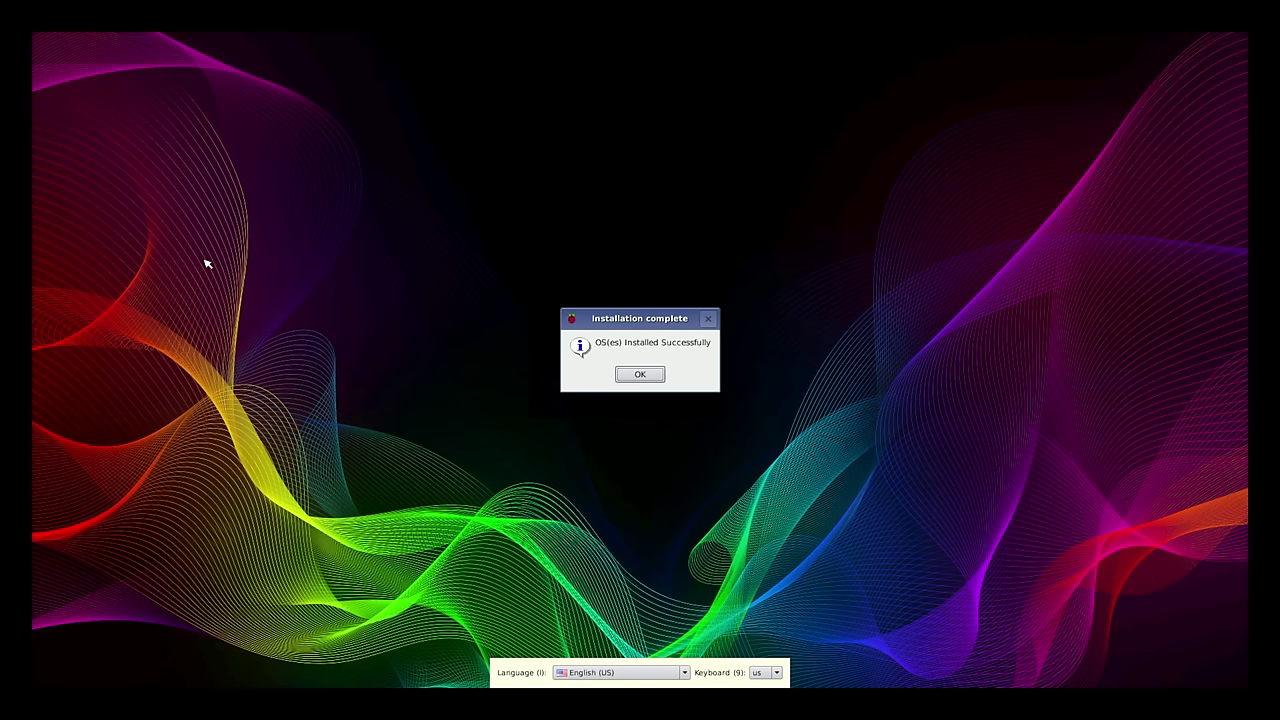
{"action": "left_click", "coordinate": [642, 376]}
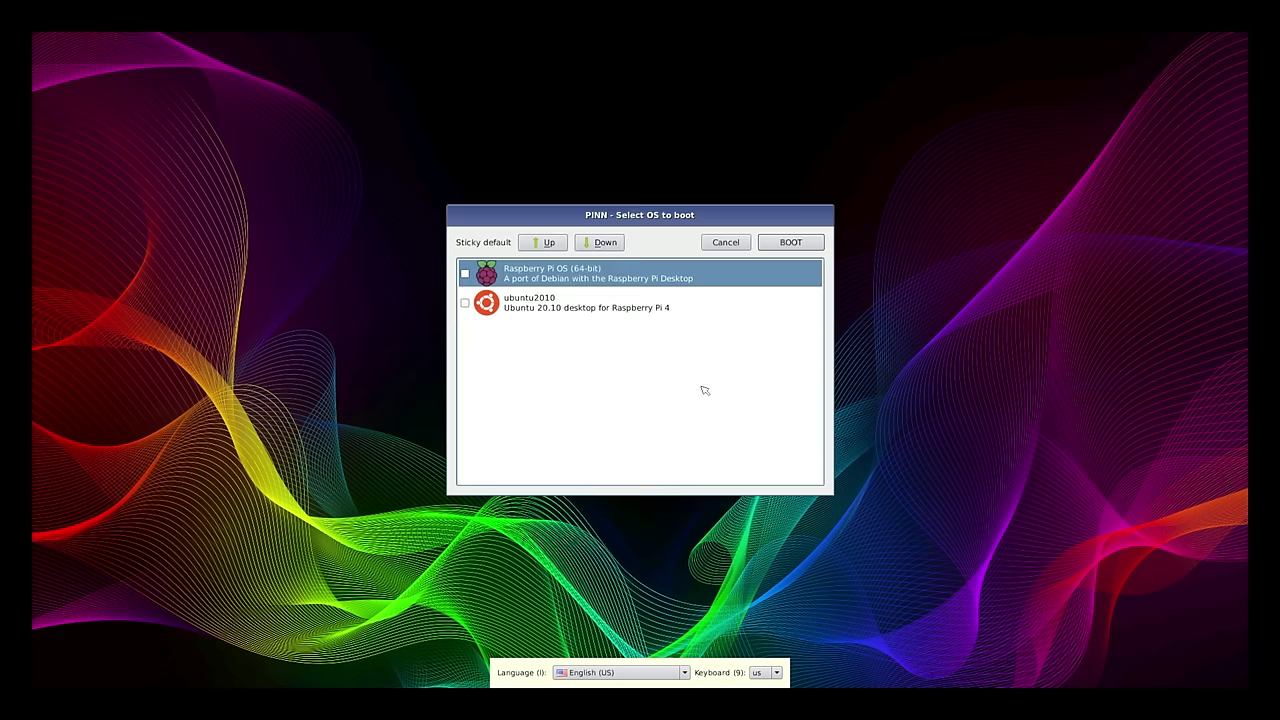